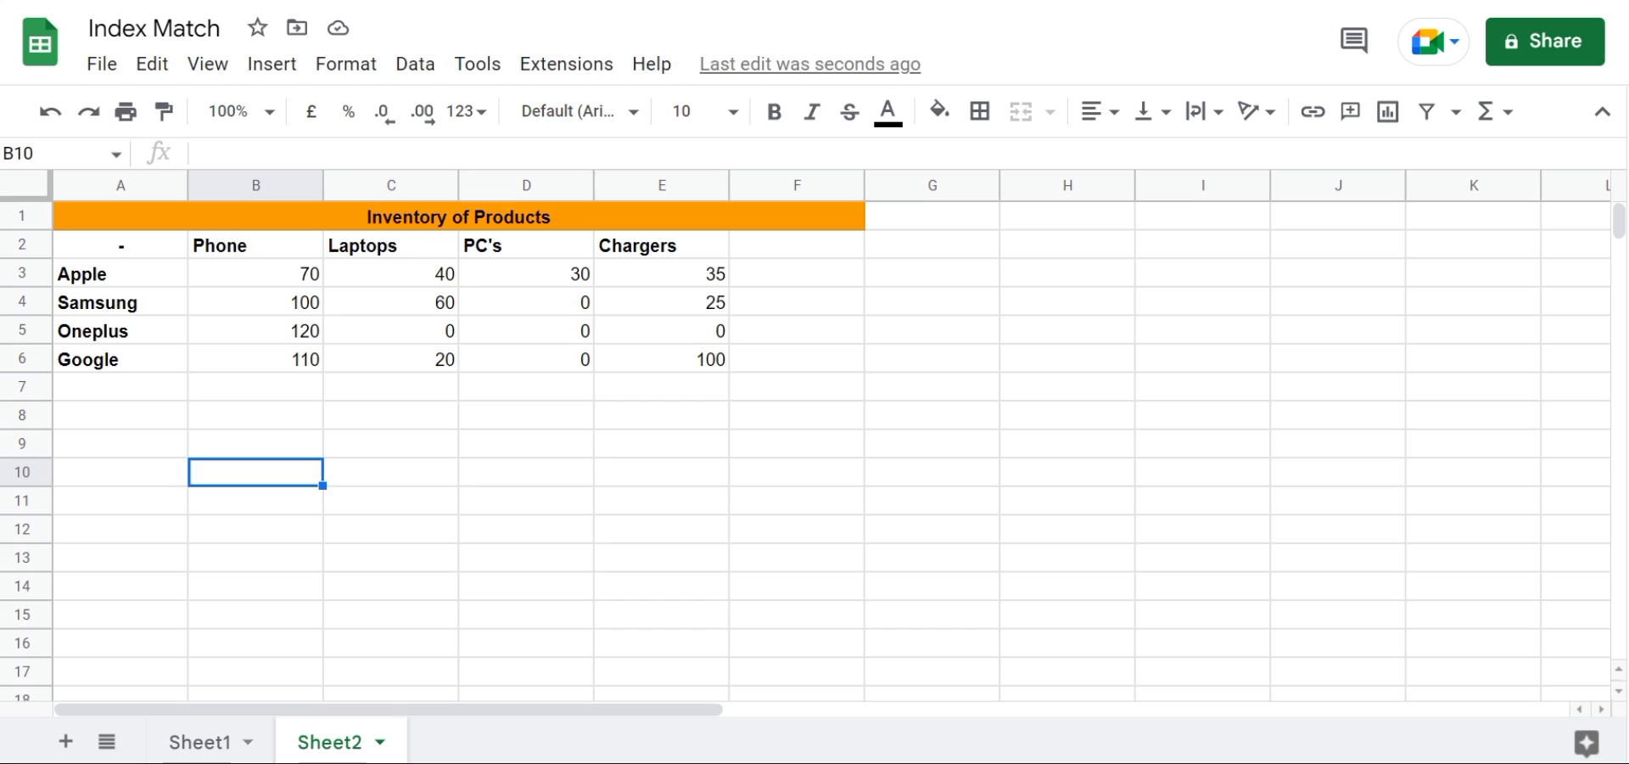
Step: Review the product column headings and the brand names in the inventory table
{"action": "left_click", "coordinate": [392, 245]}
{"action": "left_click", "coordinate": [526, 302]}
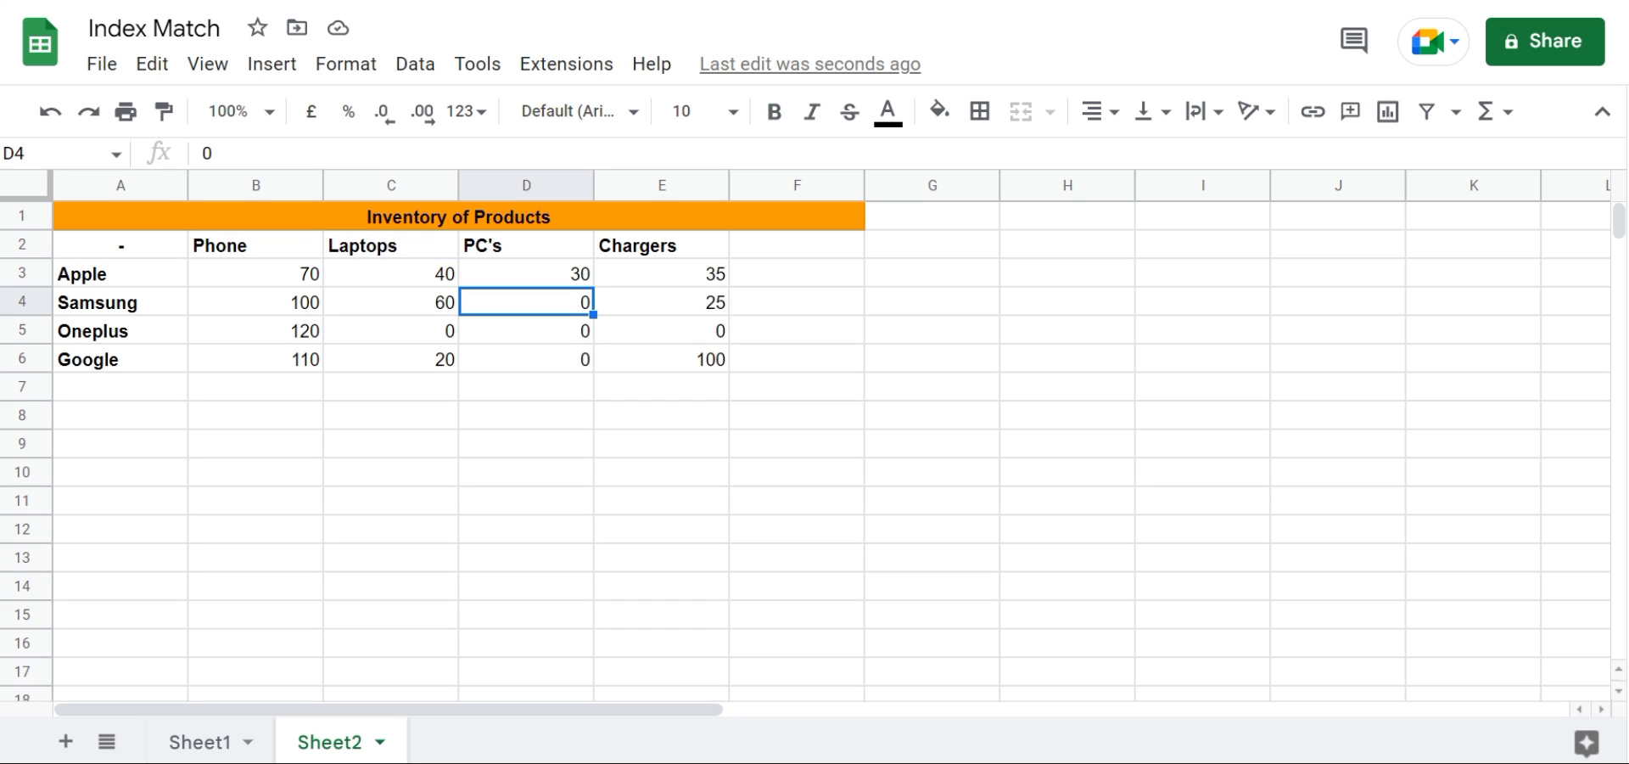
{"action": "left_click", "coordinate": [120, 273]}
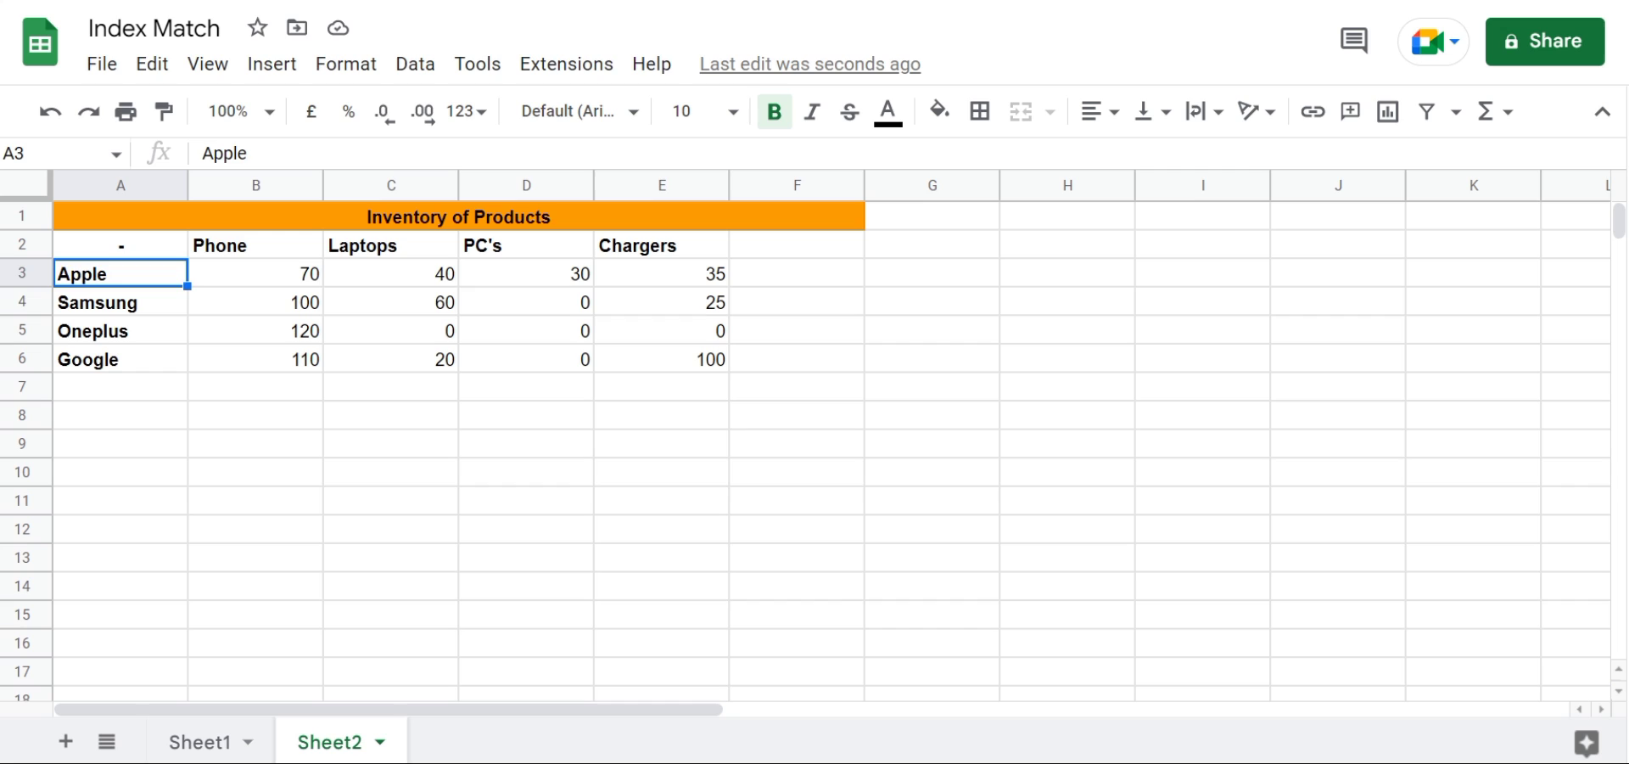
{"action": "left_click", "coordinate": [119, 302]}
{"action": "left_click", "coordinate": [256, 245]}
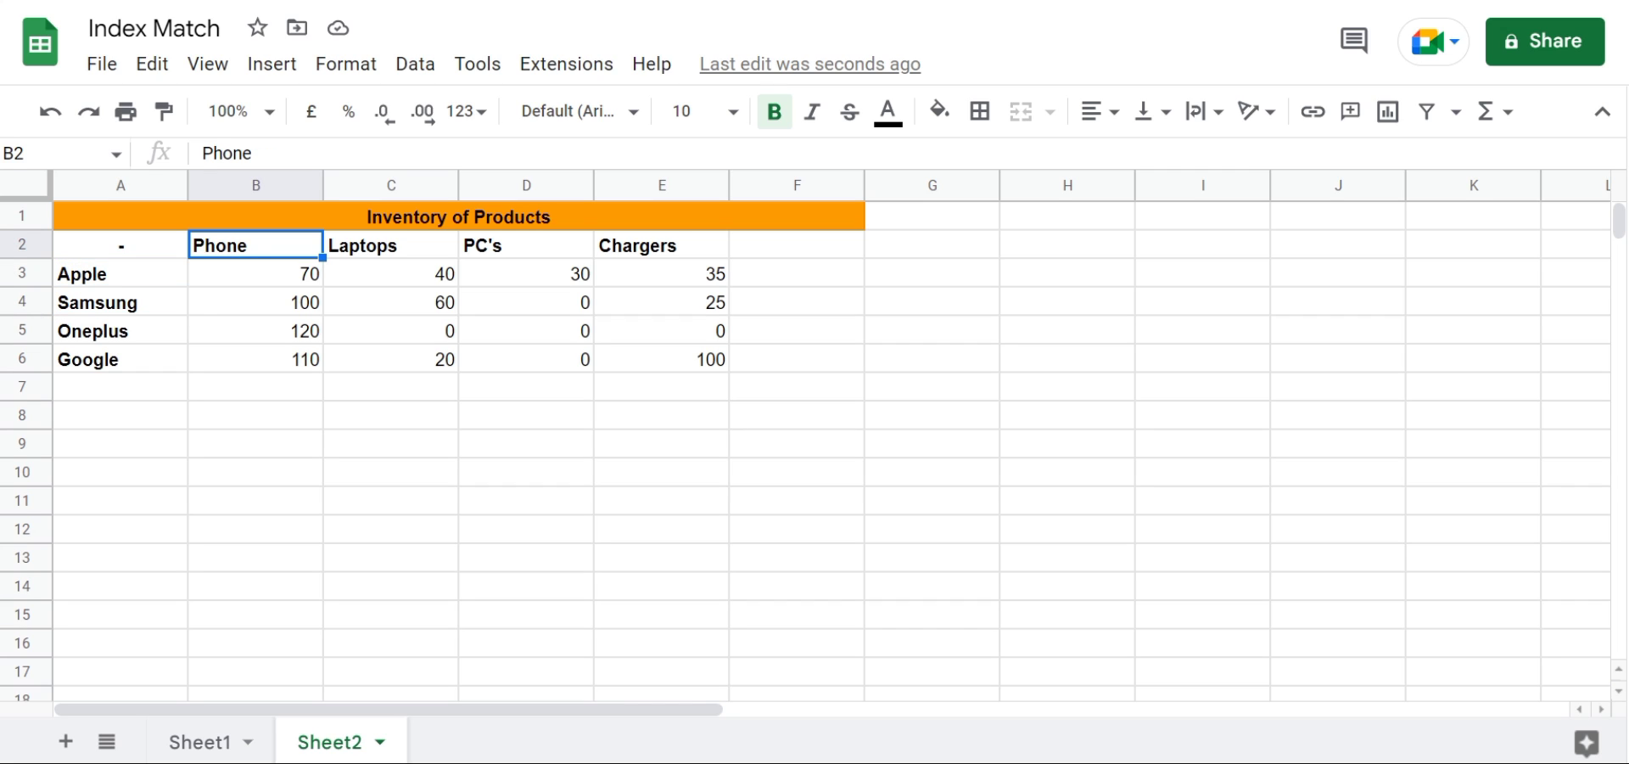
{"action": "left_click", "coordinate": [120, 273]}
{"action": "left_click", "coordinate": [120, 331]}
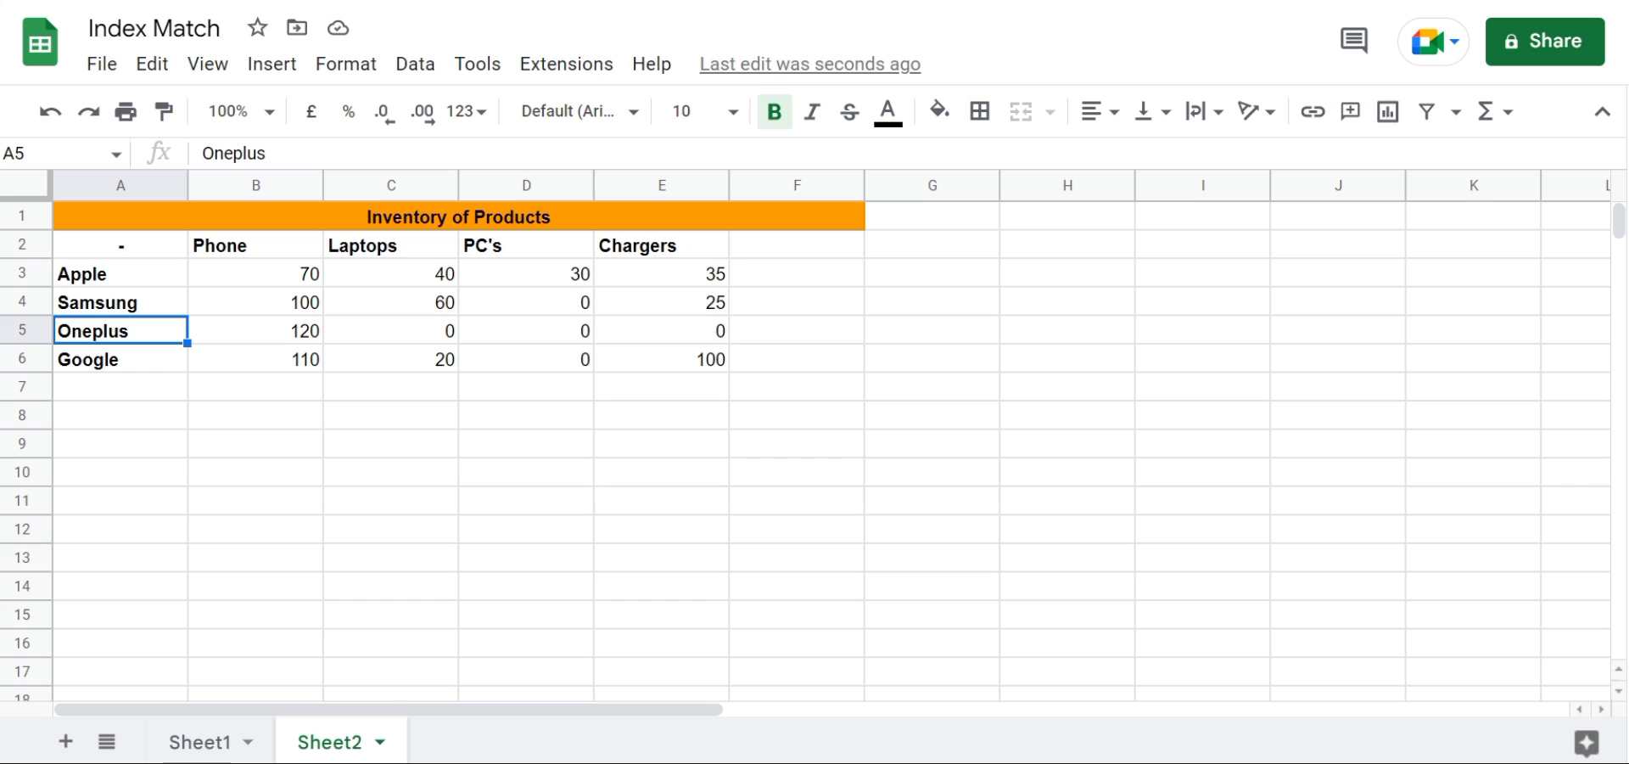
Step: Examine Apple's quantities for each product category, along with the Oneplus phone quantity
{"action": "left_click", "coordinate": [256, 274]}
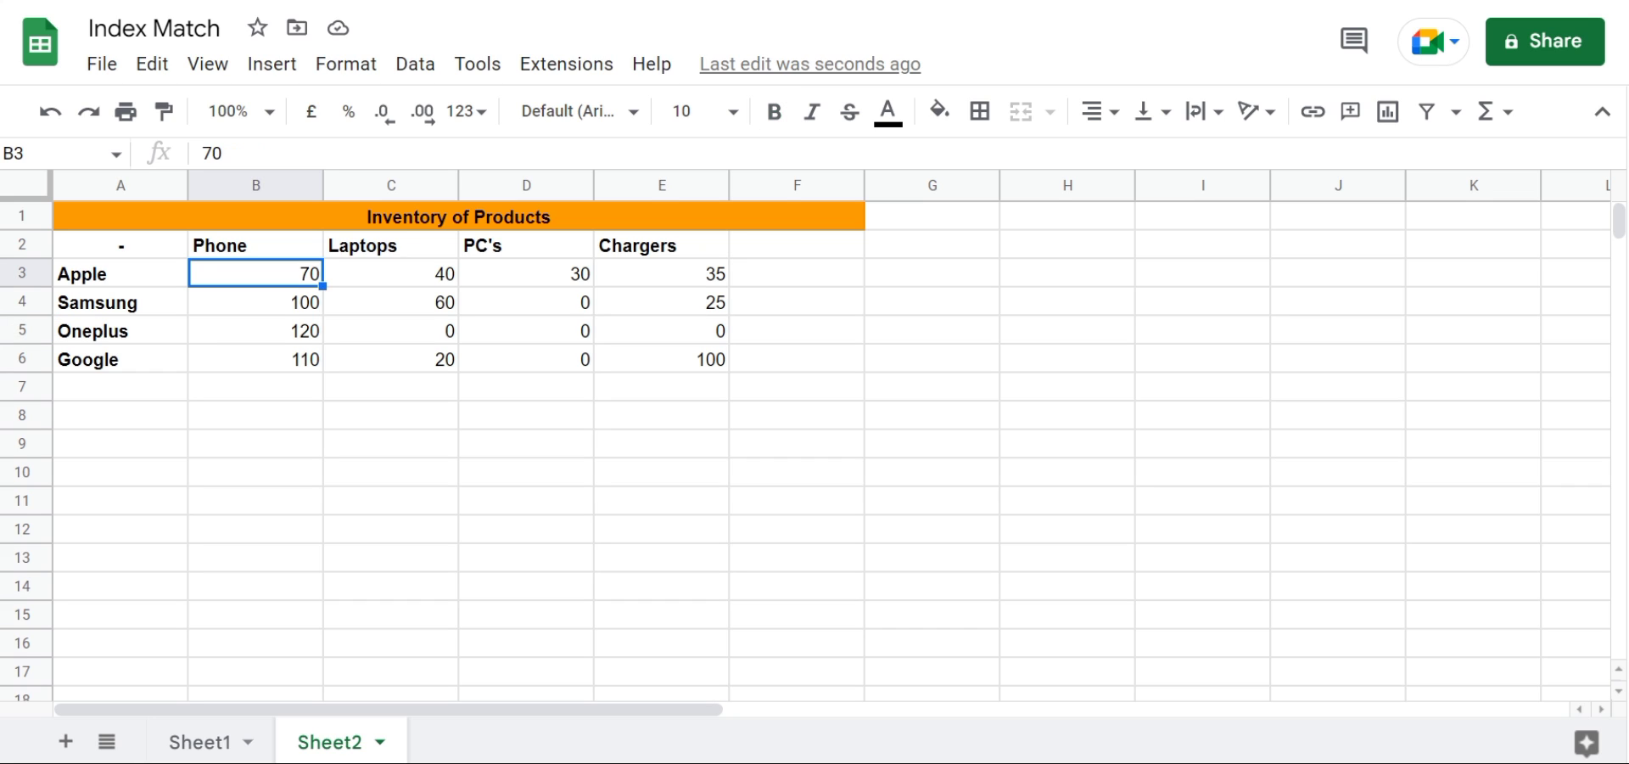
{"action": "left_click", "coordinate": [120, 273]}
{"action": "left_click", "coordinate": [391, 273]}
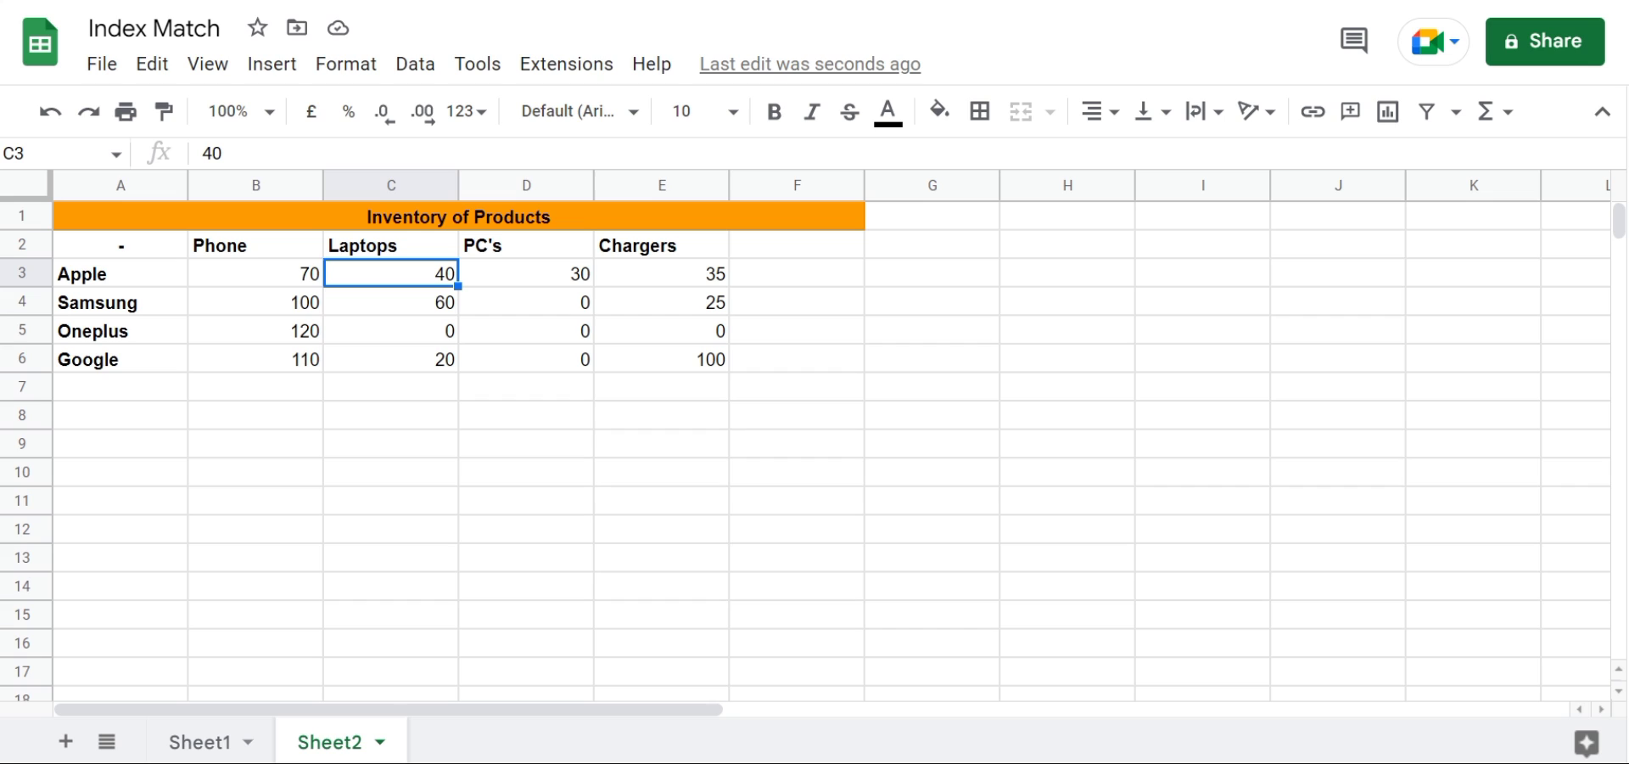
{"action": "left_click", "coordinate": [120, 274]}
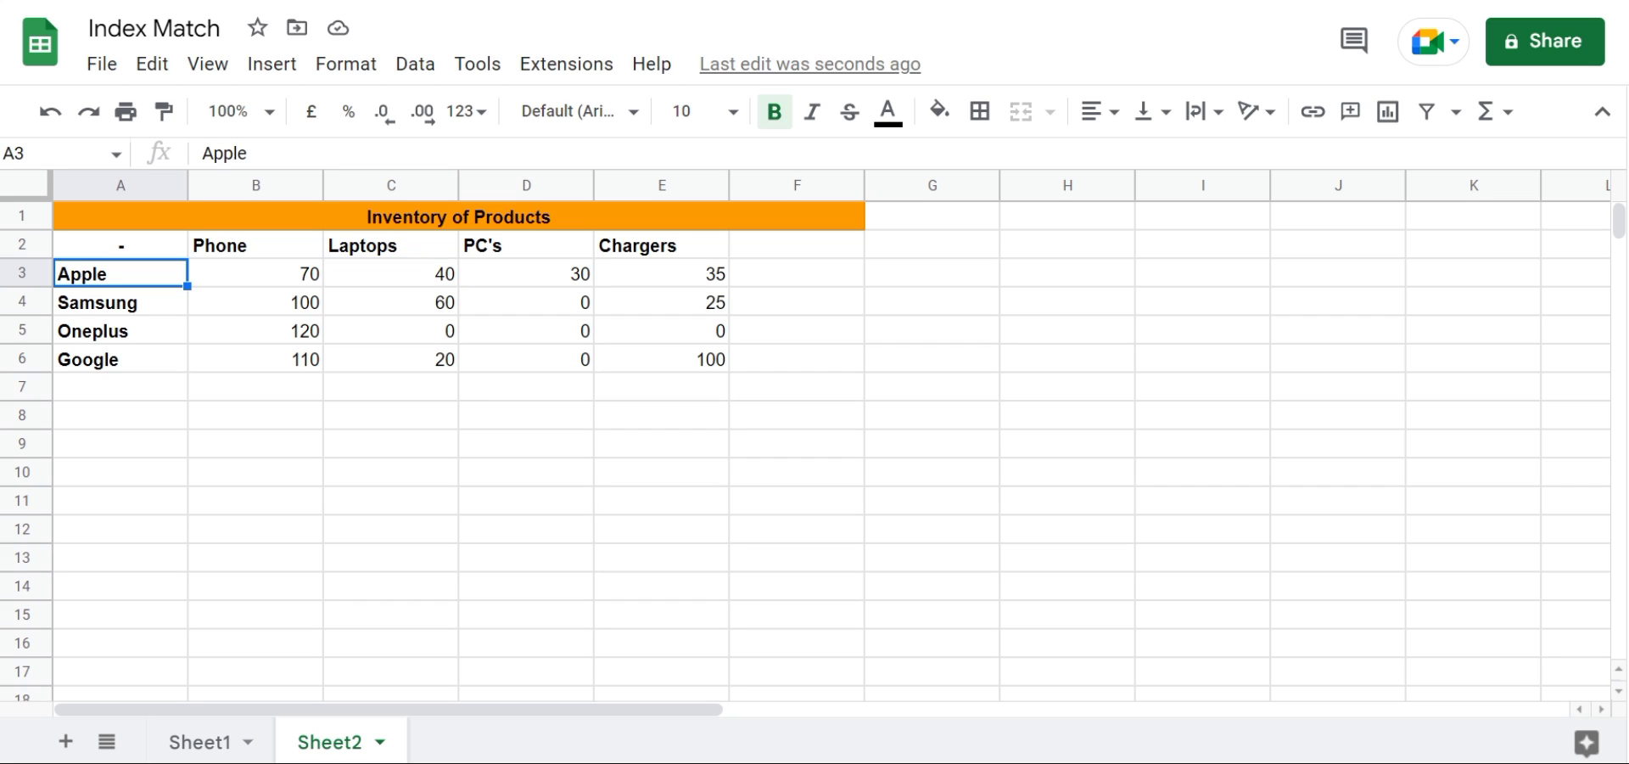
{"action": "left_click", "coordinate": [526, 273]}
{"action": "left_click", "coordinate": [120, 273]}
{"action": "left_click", "coordinate": [662, 273]}
{"action": "left_click", "coordinate": [120, 274]}
{"action": "left_click", "coordinate": [256, 330]}
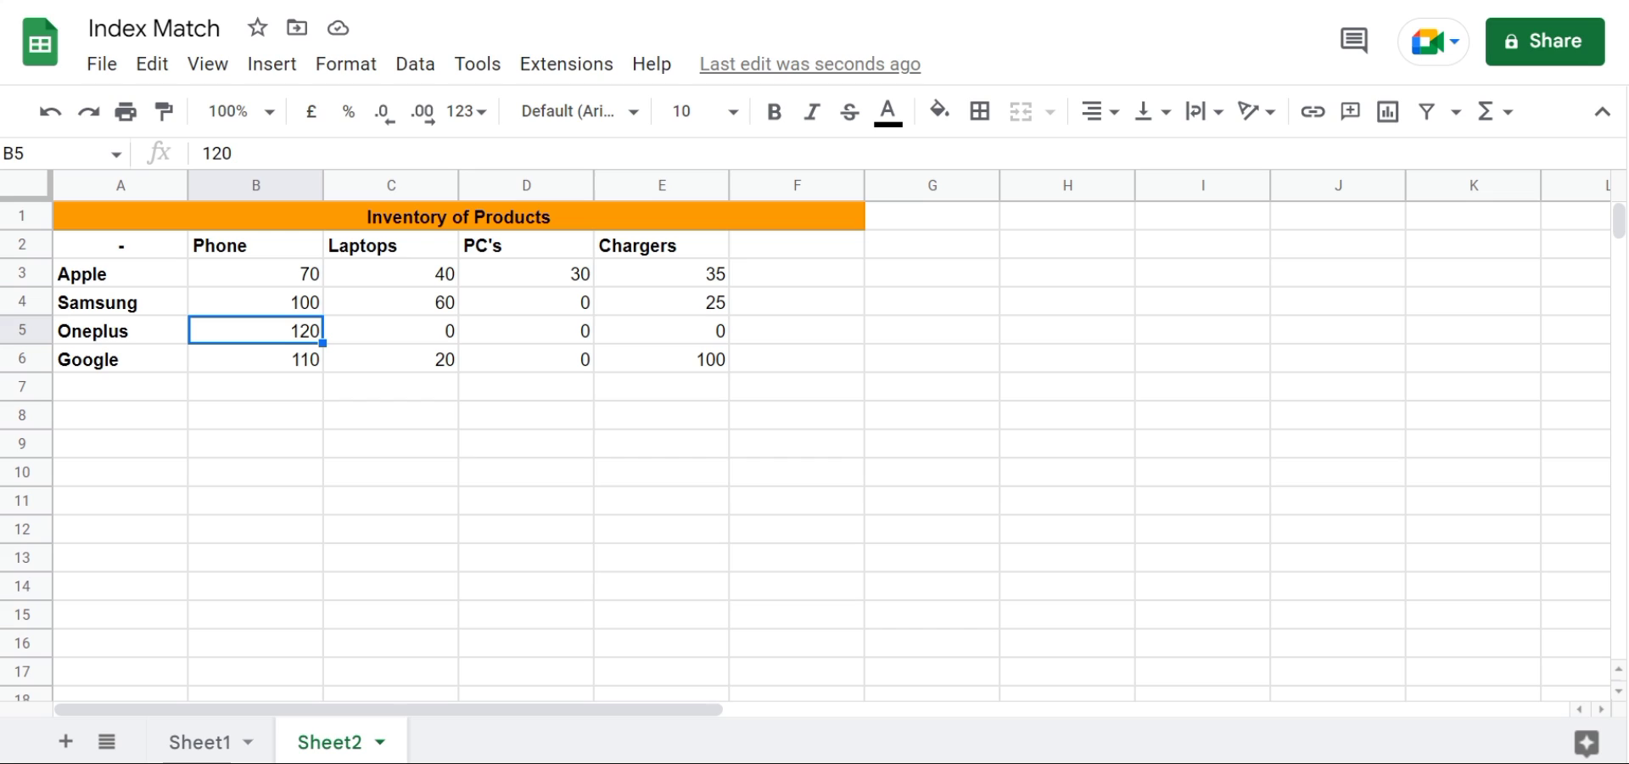
{"action": "left_click", "coordinate": [120, 273]}
{"action": "left_click", "coordinate": [255, 273]}
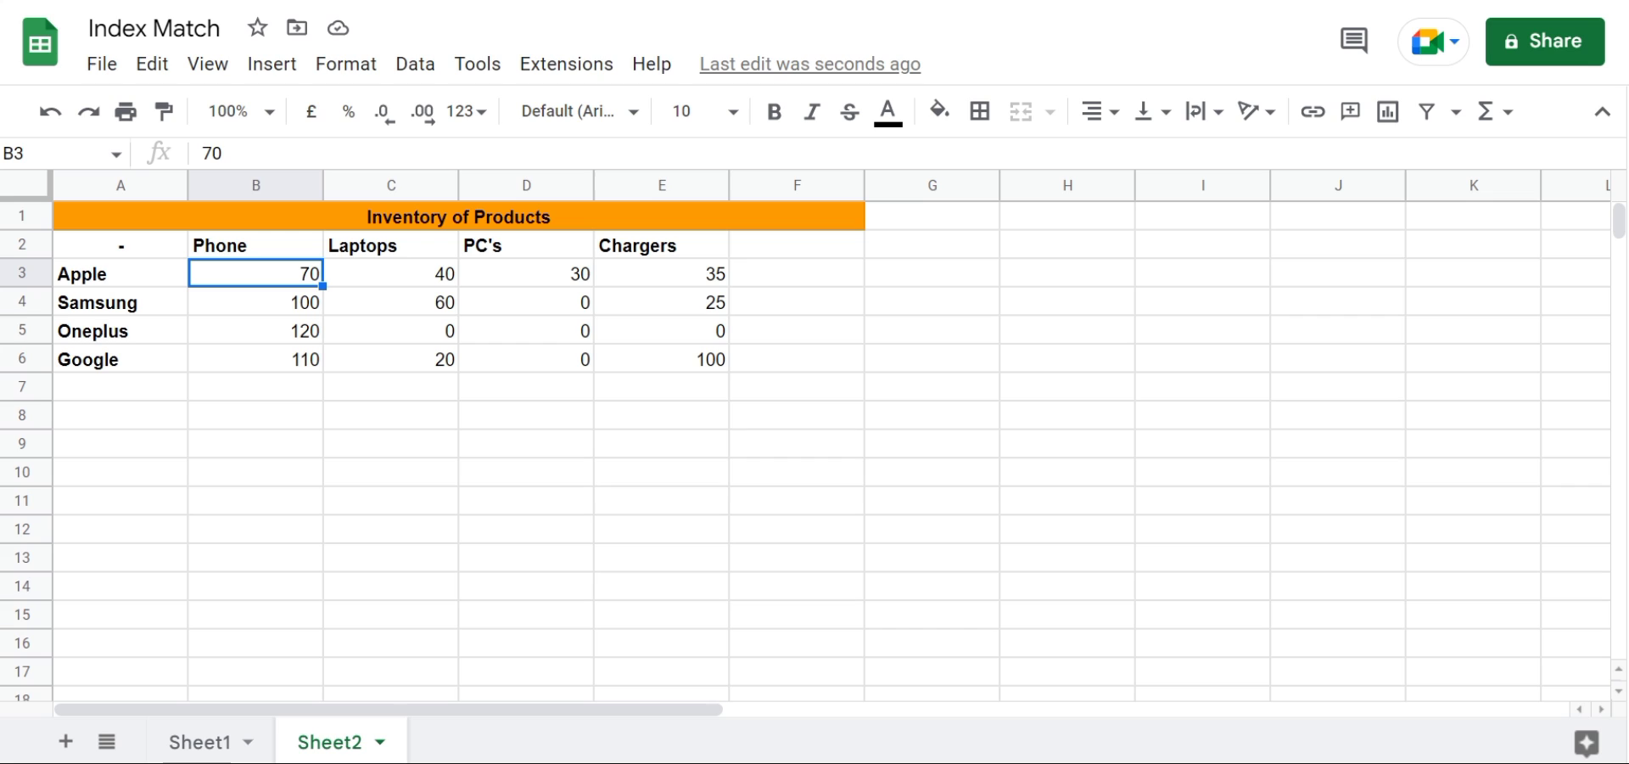
Step: Begin an INDEX formula in cell B9 that uses the phone quantities B3:B6 as its reference range
{"action": "double_click", "coordinate": [255, 443]}
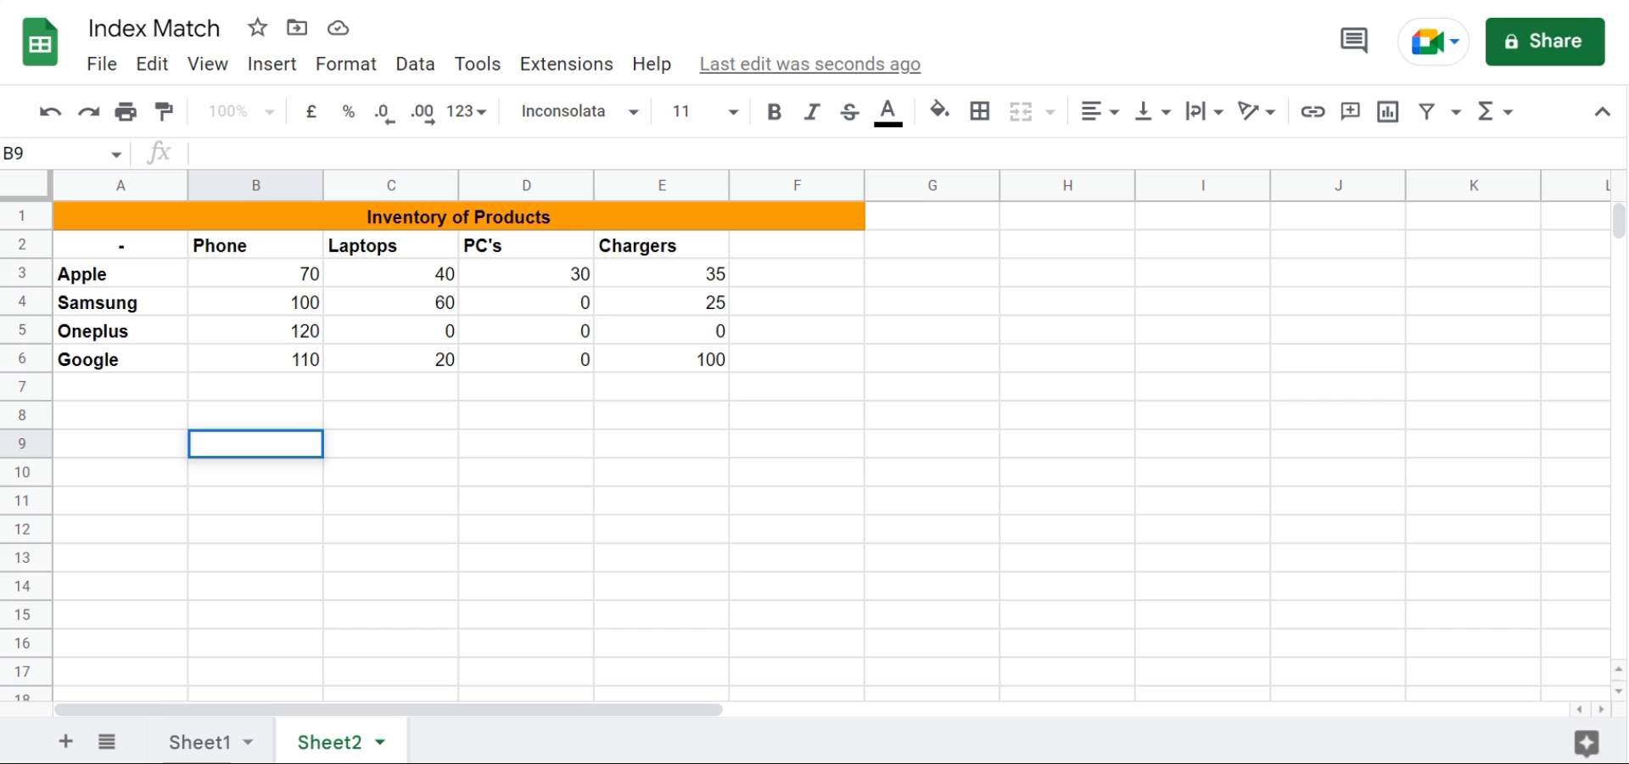
{"action": "type", "text": "="}
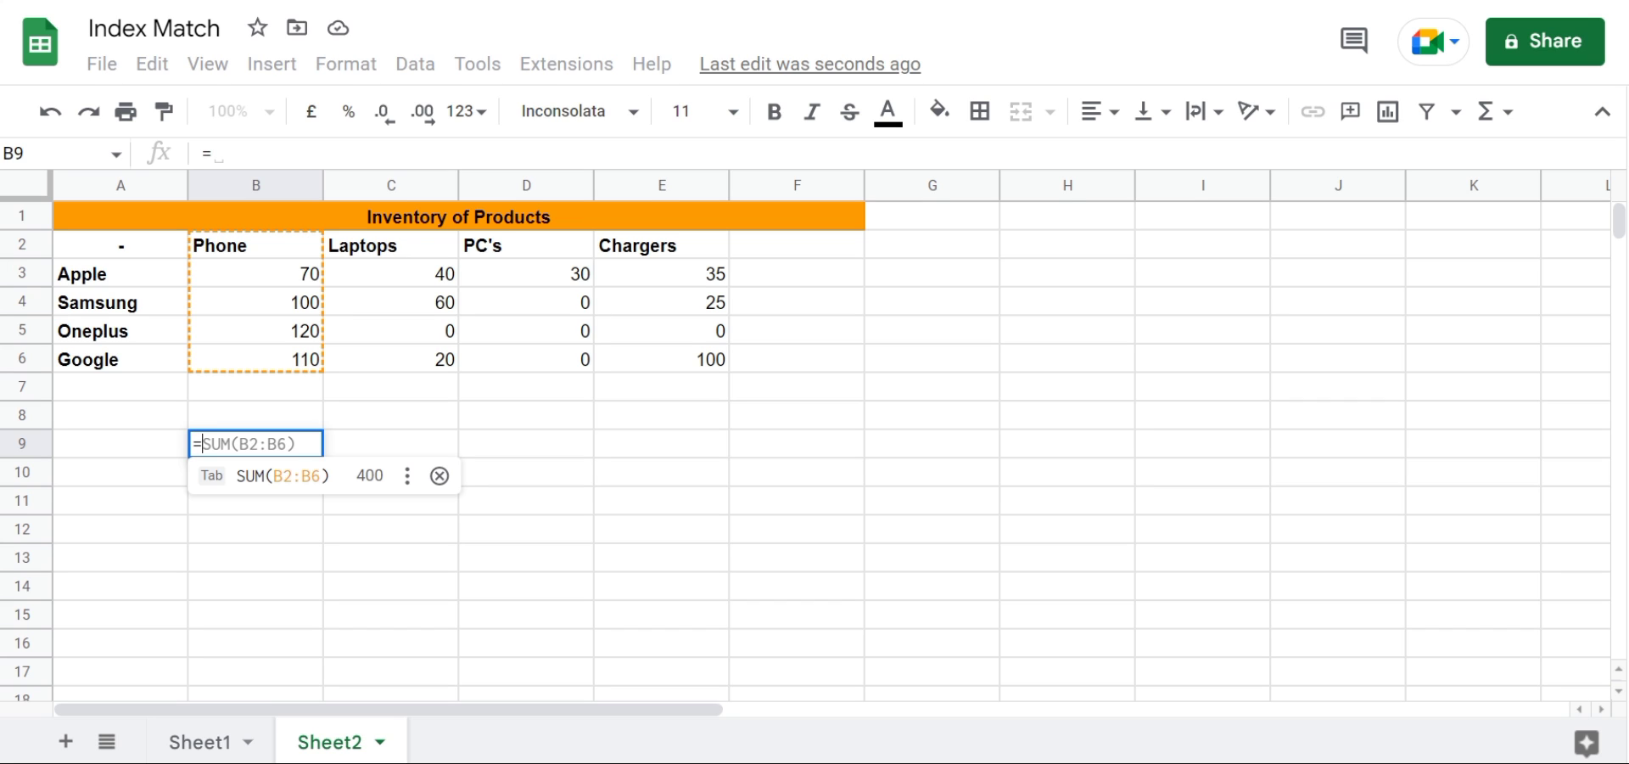
{"action": "type", "text": "ind"}
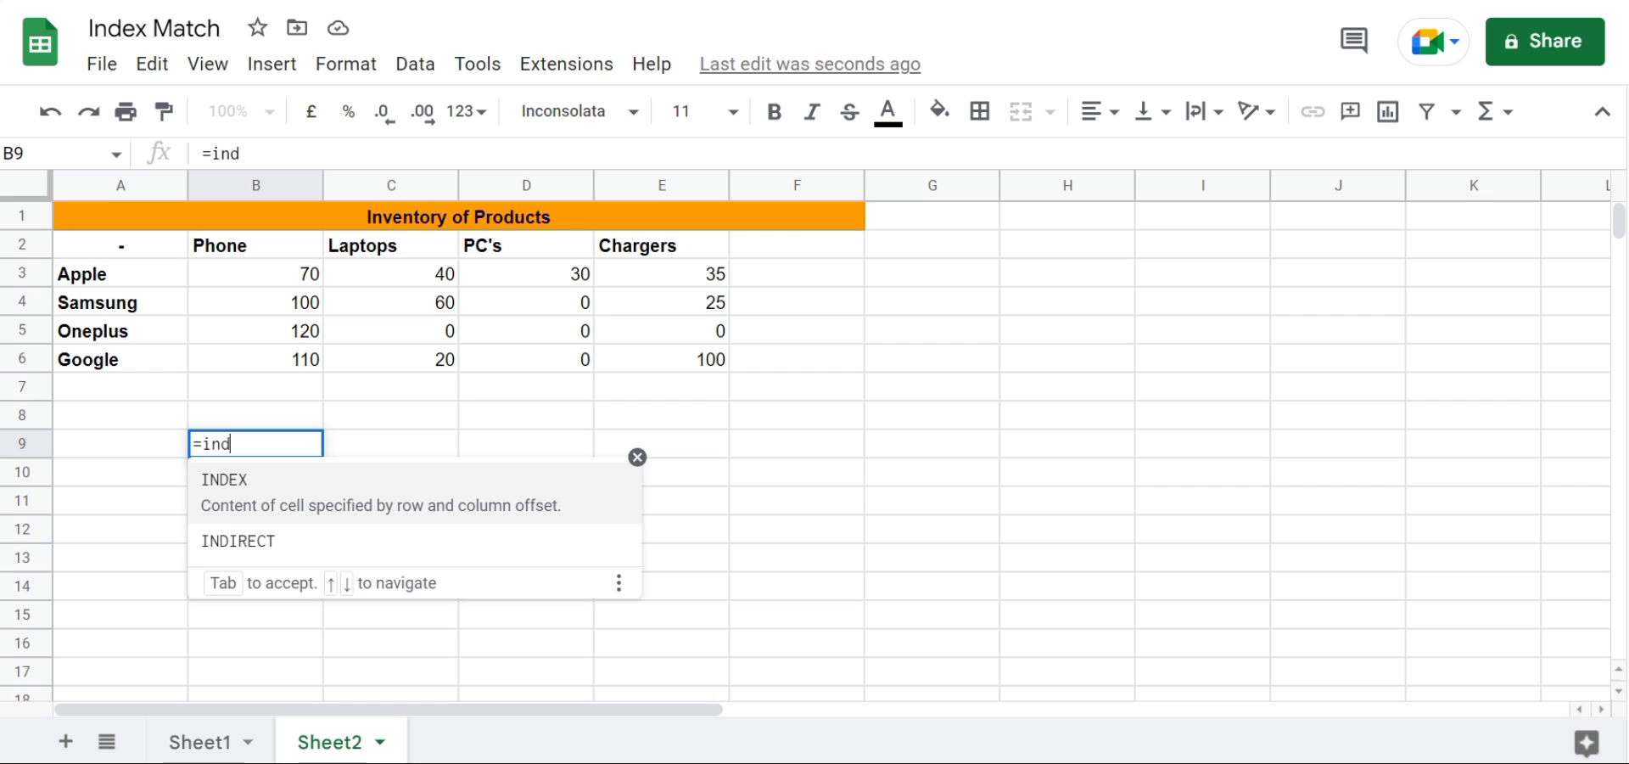
{"action": "type", "text": "ex"}
{"action": "key", "text": "Tab"}
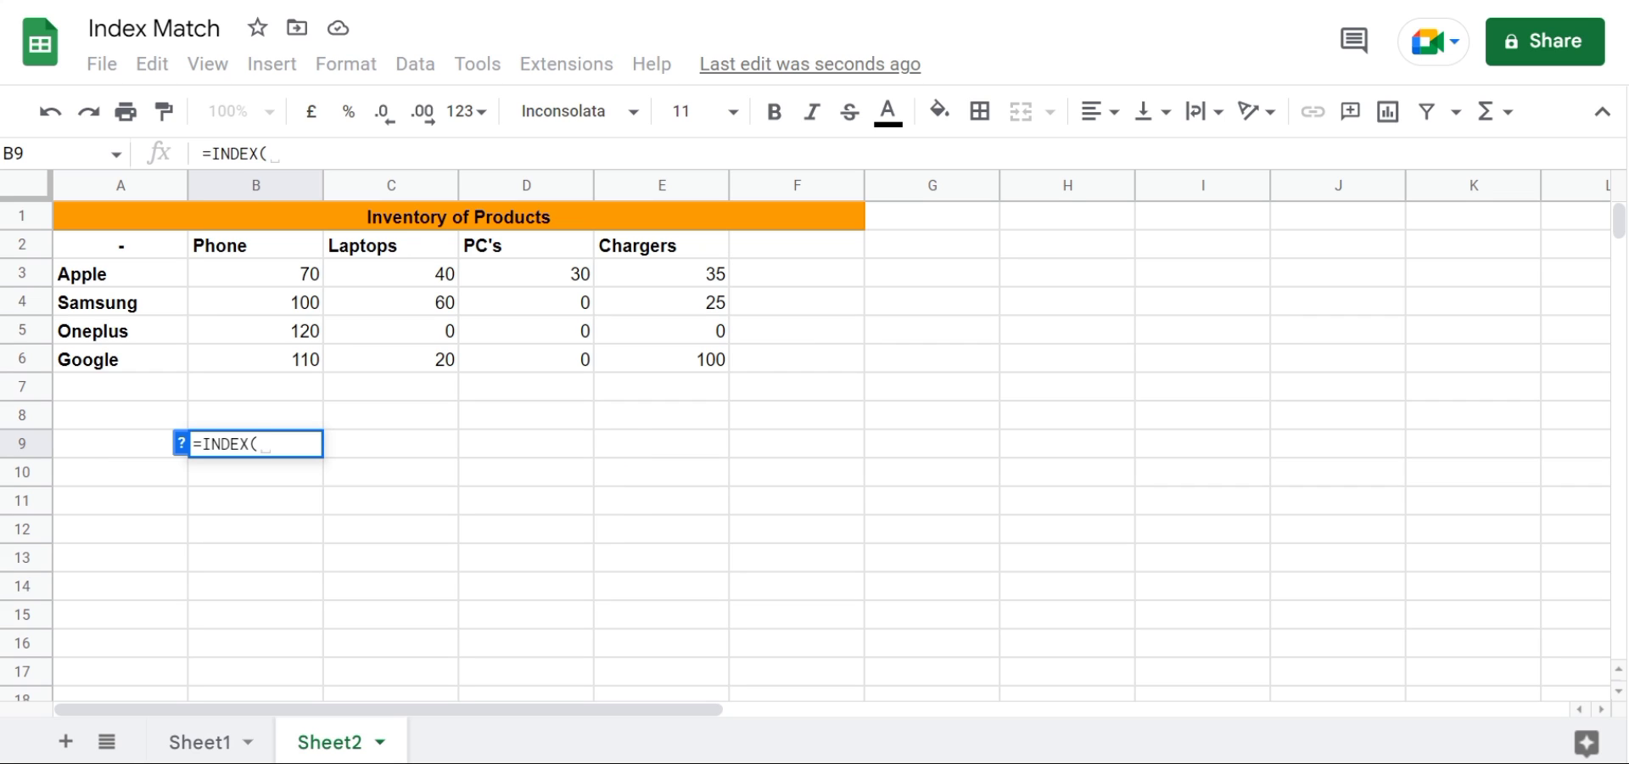
{"action": "left_click_drag", "start_coordinate": [255, 273], "coordinate": [254, 359]}
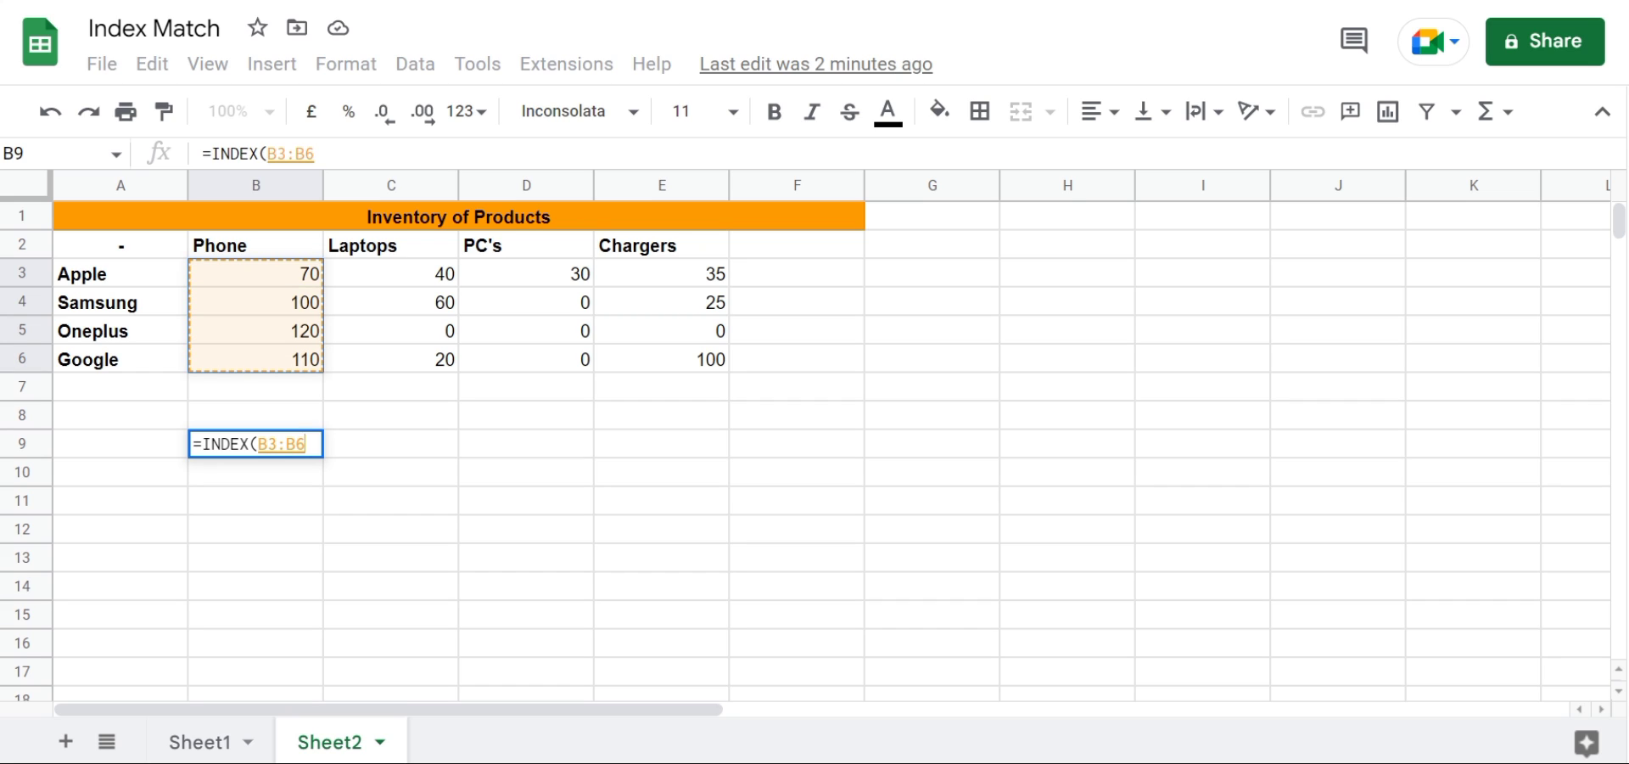
{"action": "type", "text": ","}
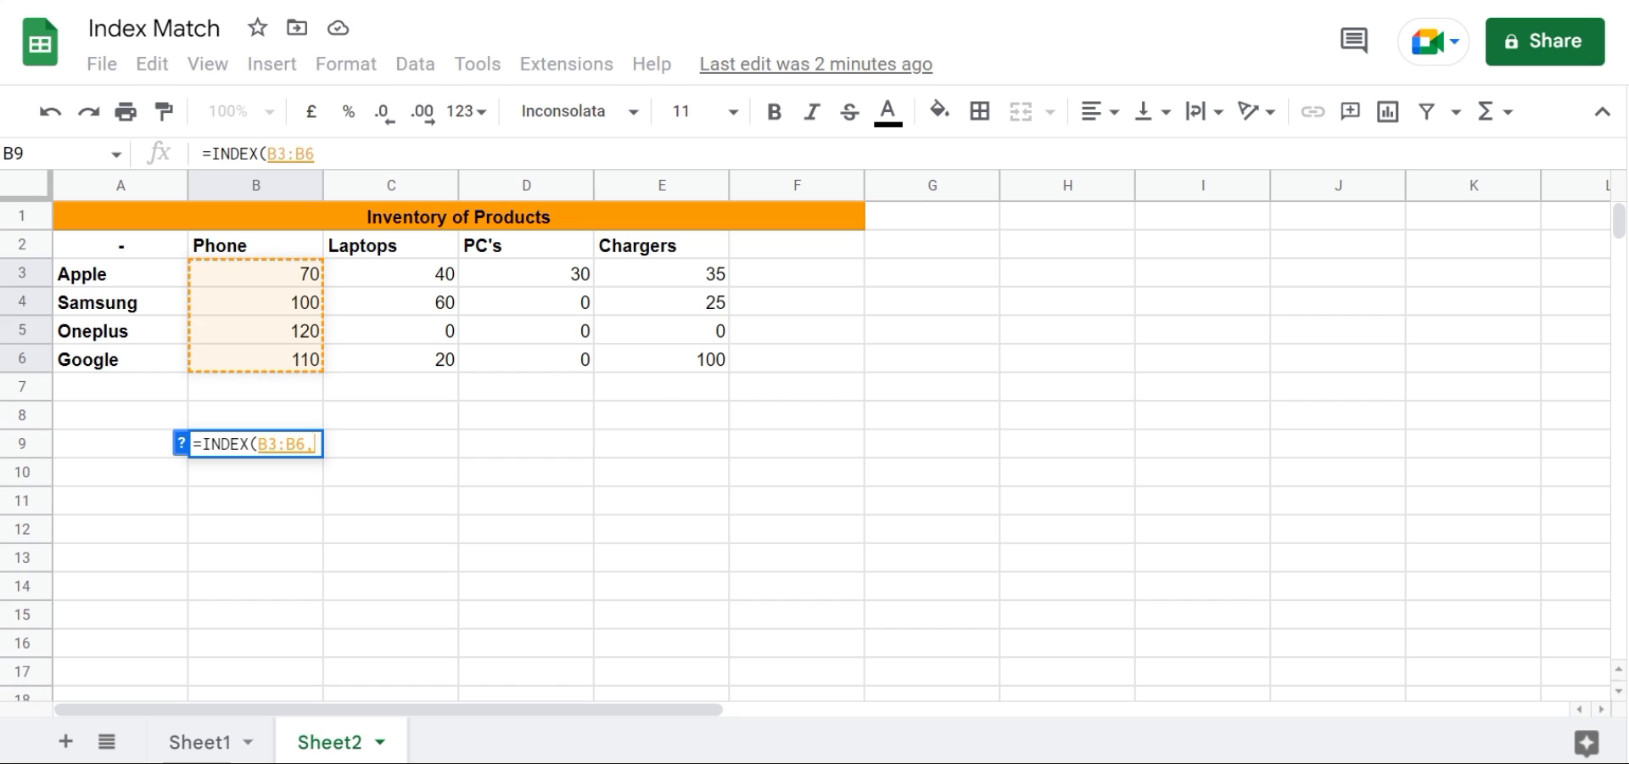
Step: Complete the B9 formula with a nested MATCH that finds "Apple" in A3:A6 using match type 0
{"action": "type", "text": "m"}
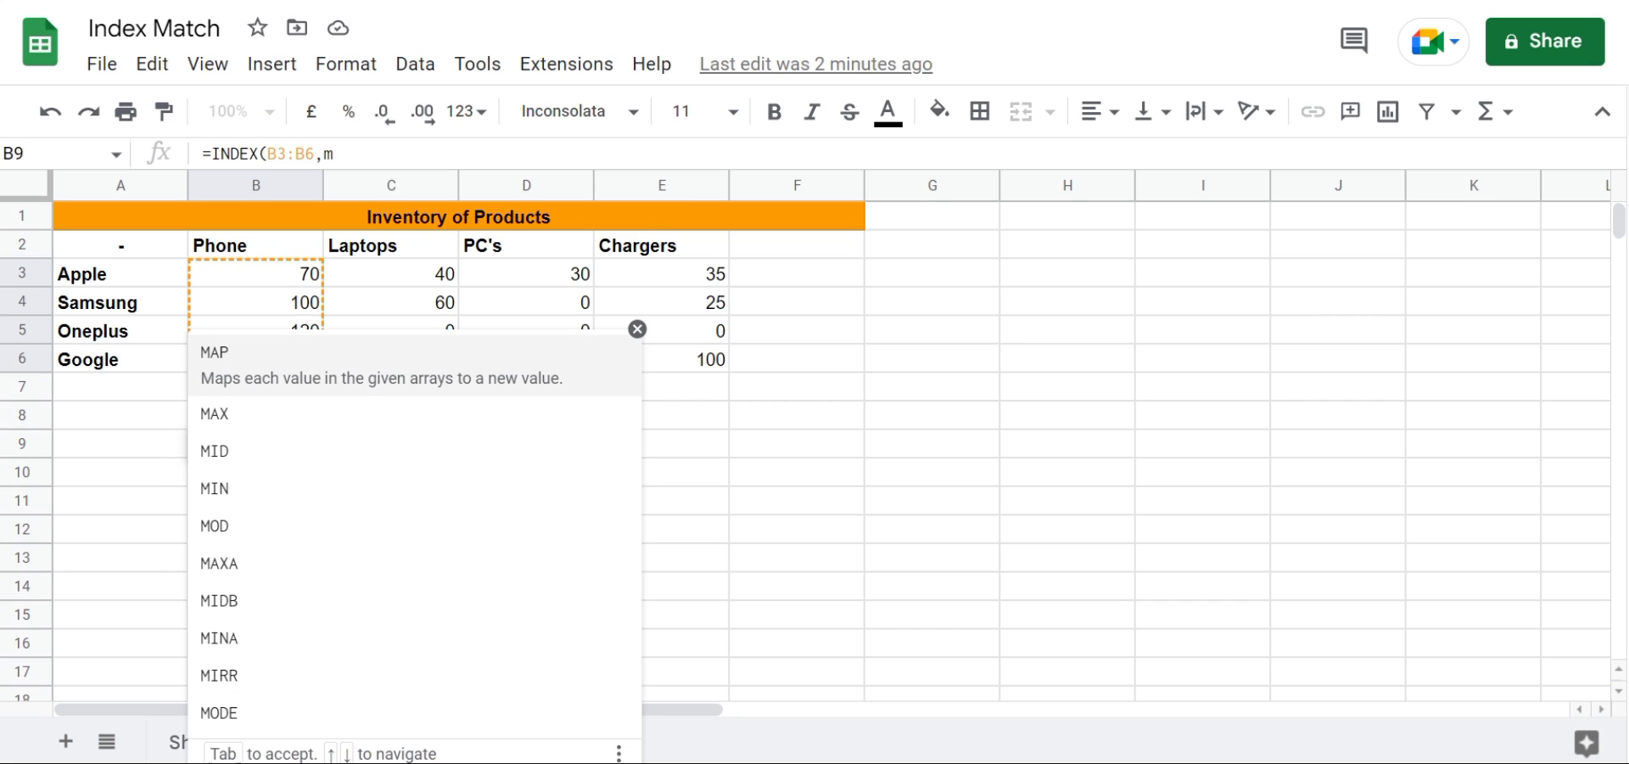
{"action": "type", "text": "atc"}
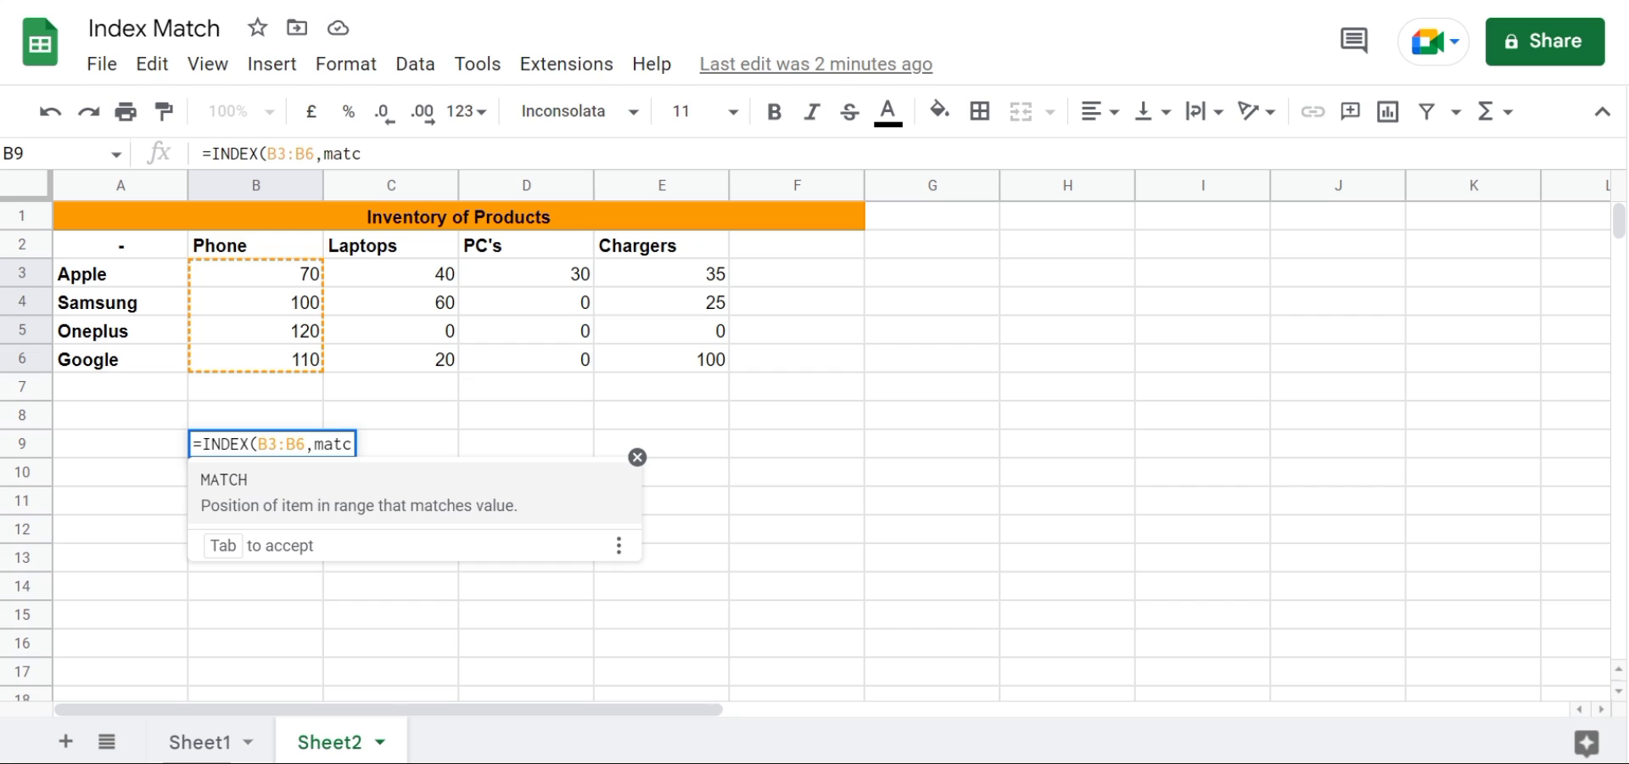
{"action": "type", "text": "h"}
{"action": "key", "text": "Tab"}
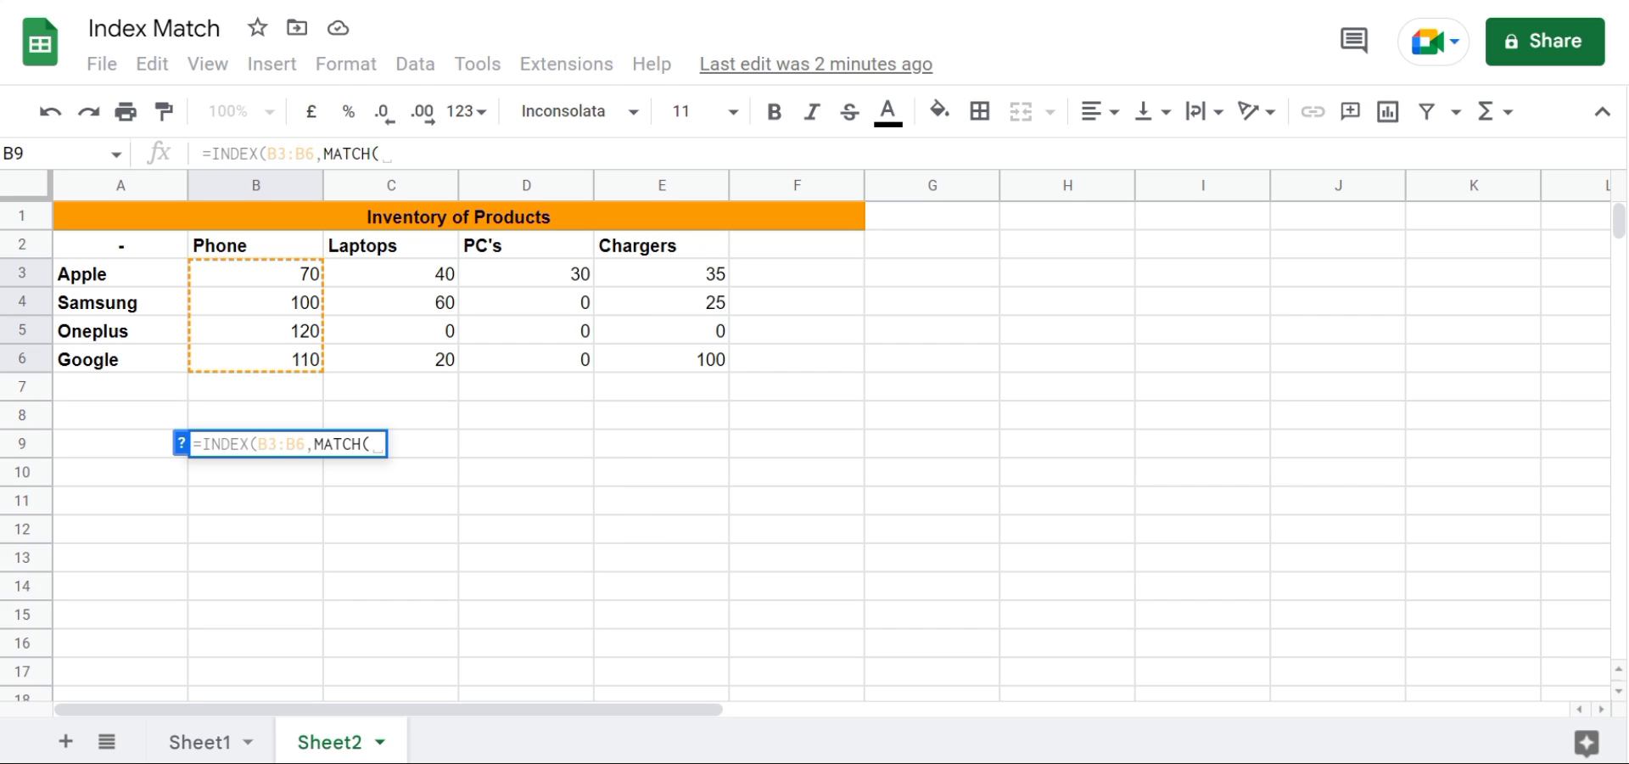
{"action": "type", "text": "\""}
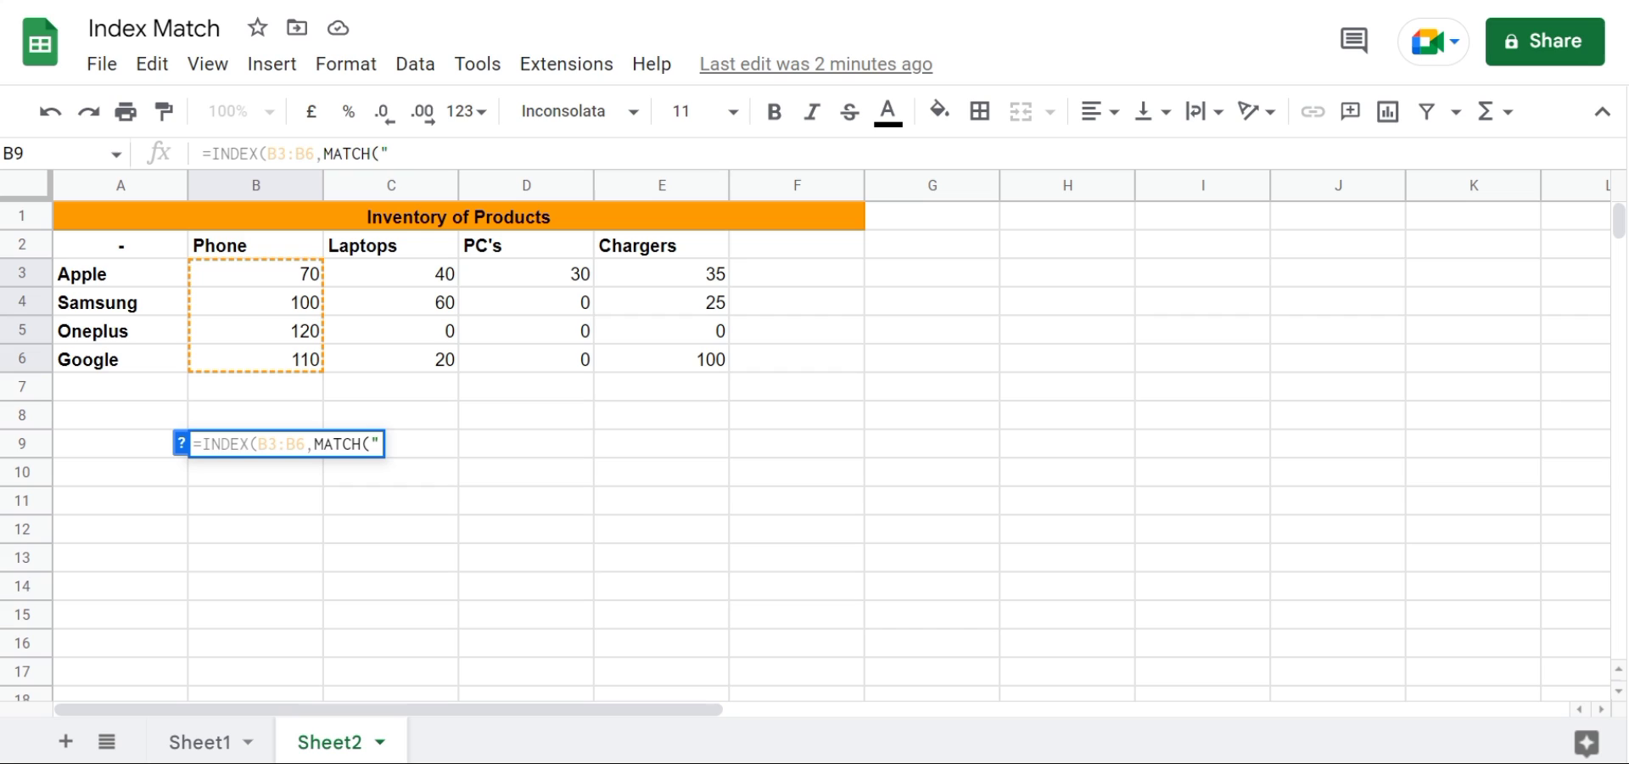
{"action": "type", "text": "Appl"}
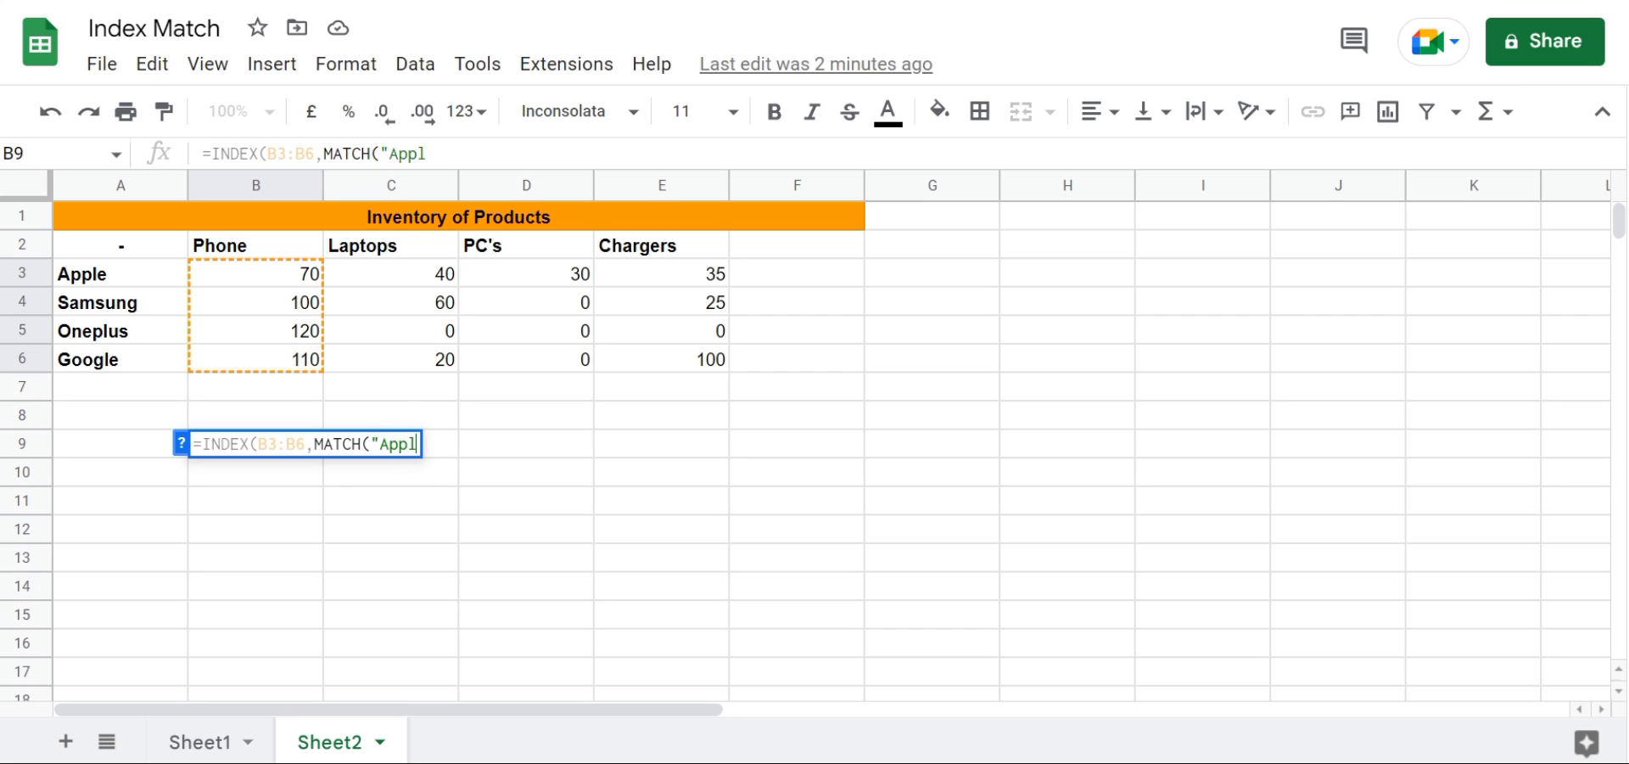
{"action": "type", "text": "e\""}
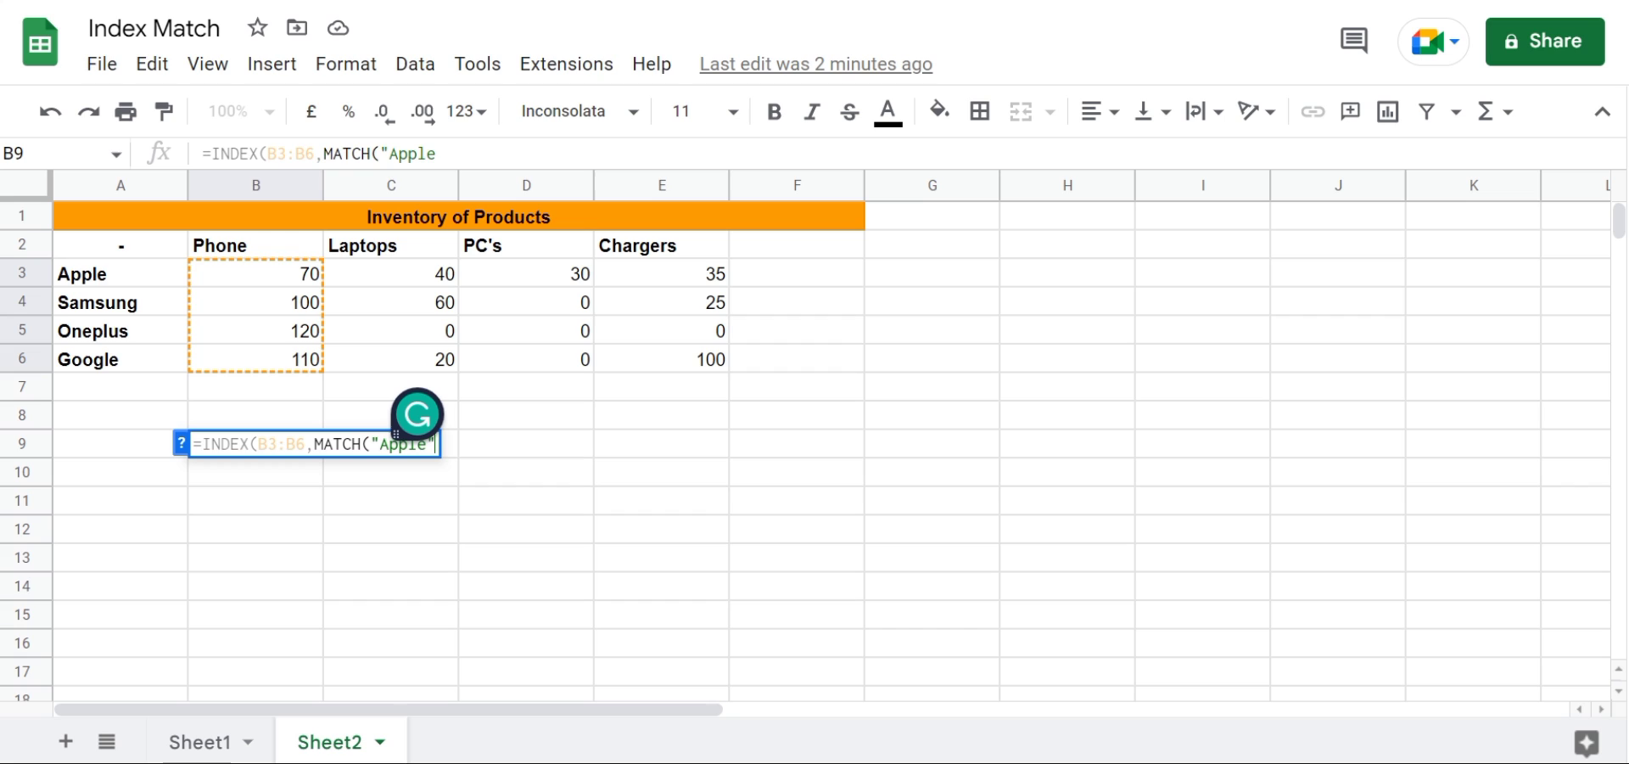
{"action": "type", "text": ","}
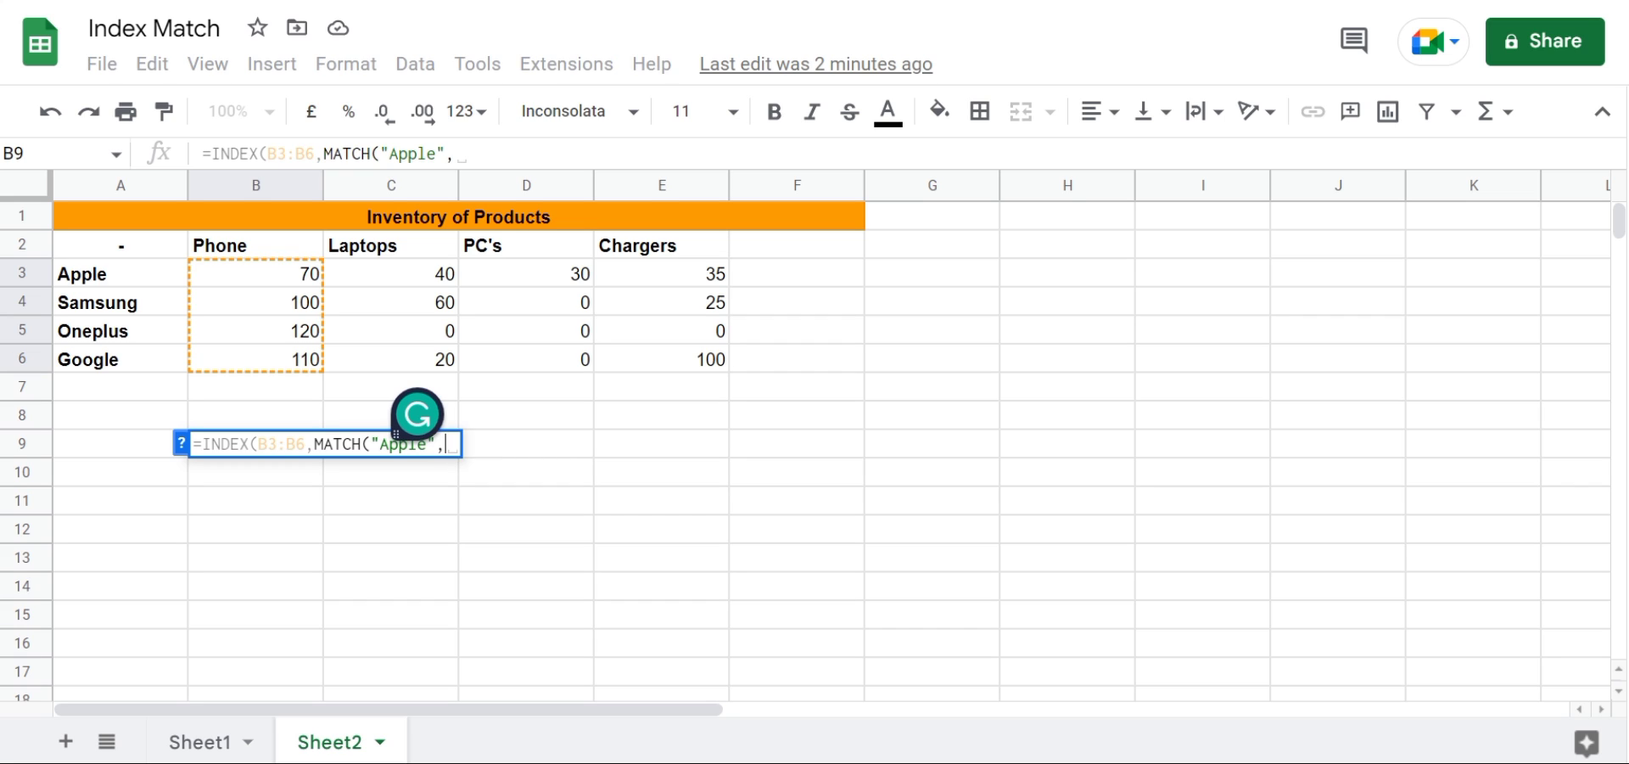
{"action": "left_click_drag", "start_coordinate": [118, 274], "coordinate": [119, 359]}
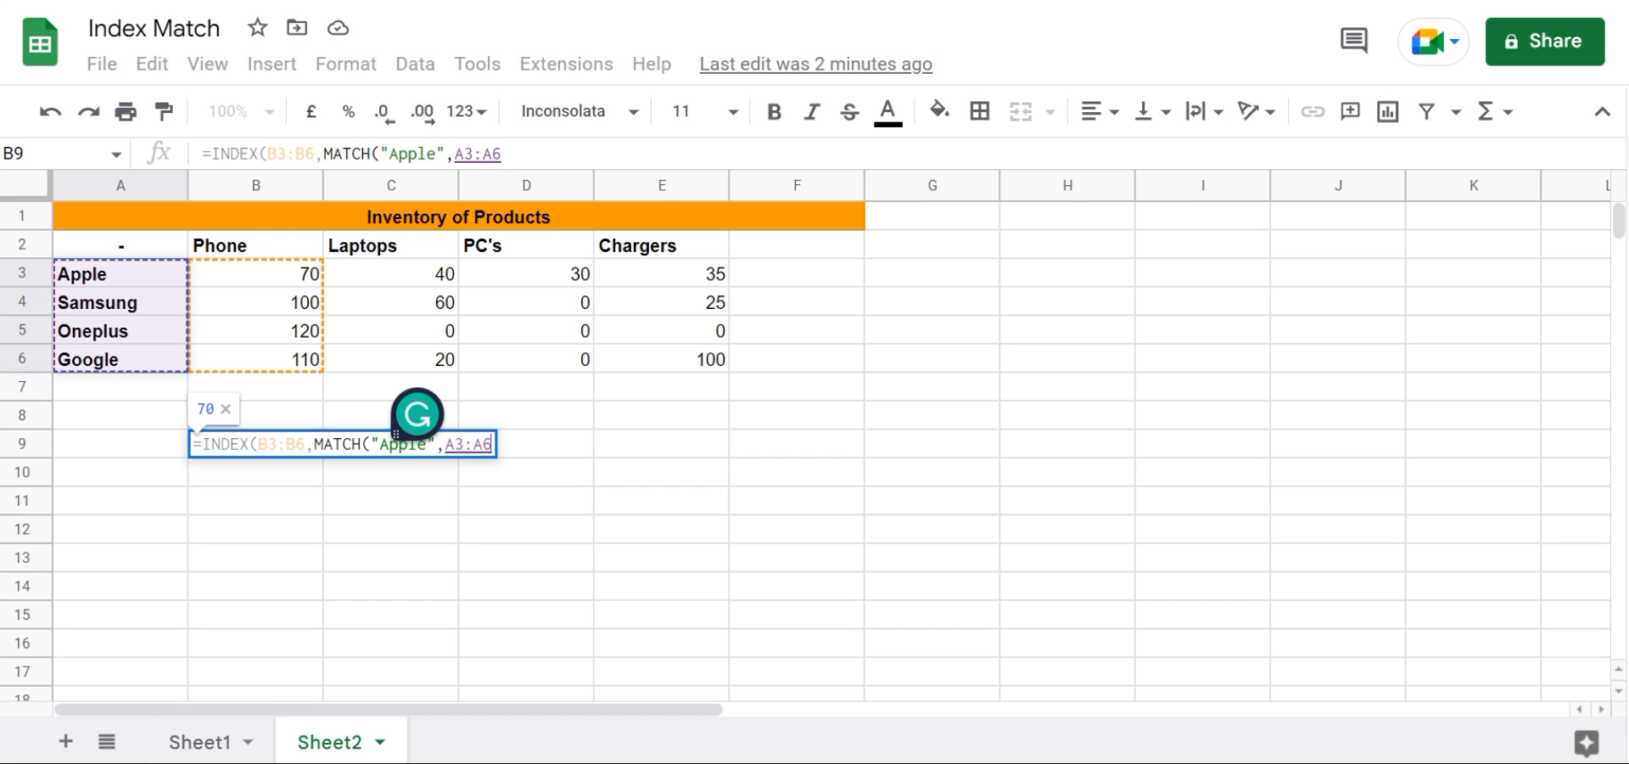
{"action": "type", "text": ",0"}
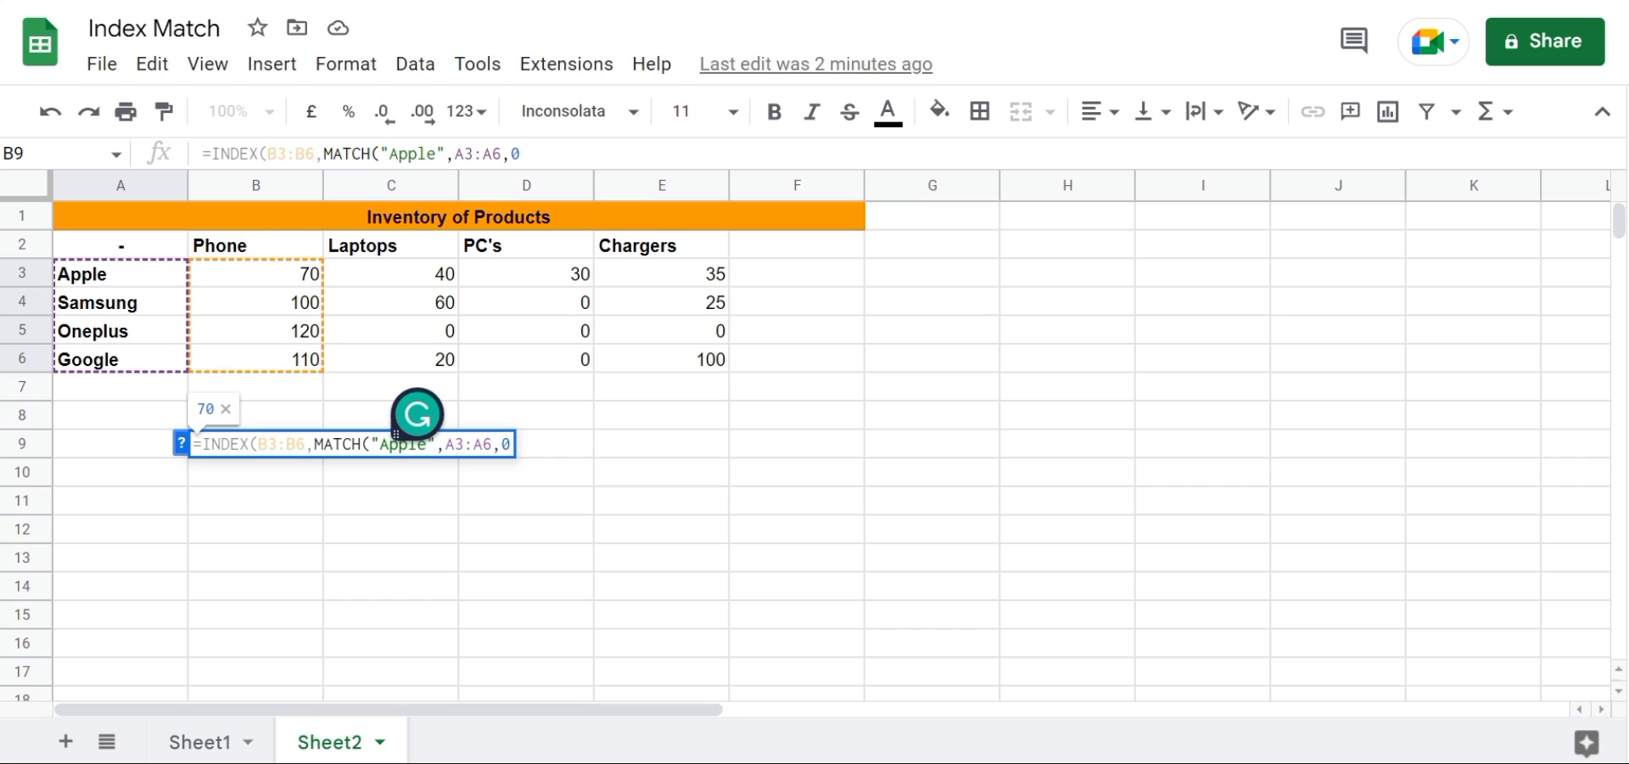
{"action": "type", "text": "))"}
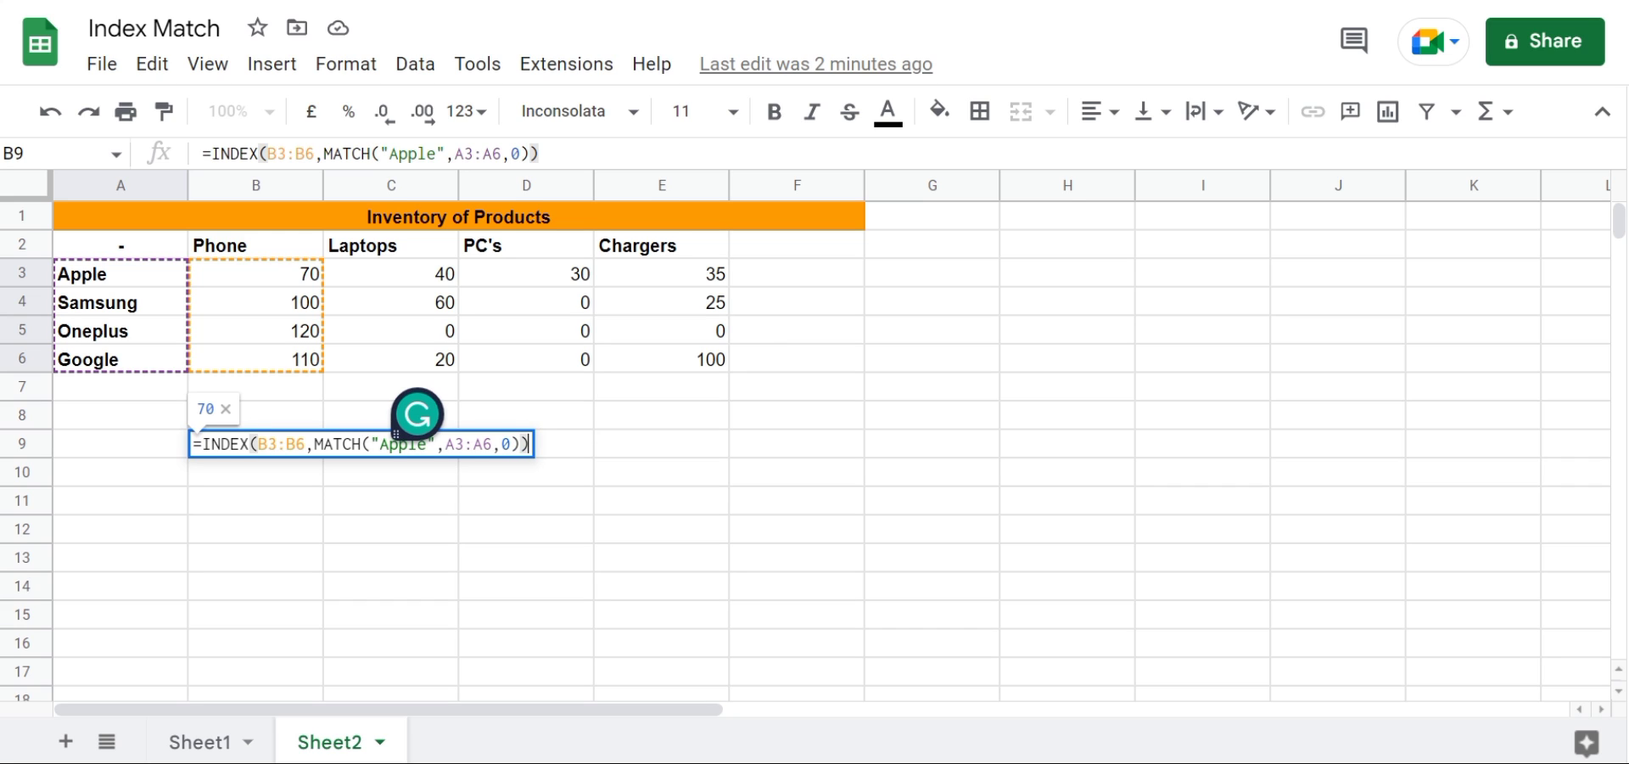
{"action": "key", "text": "Return"}
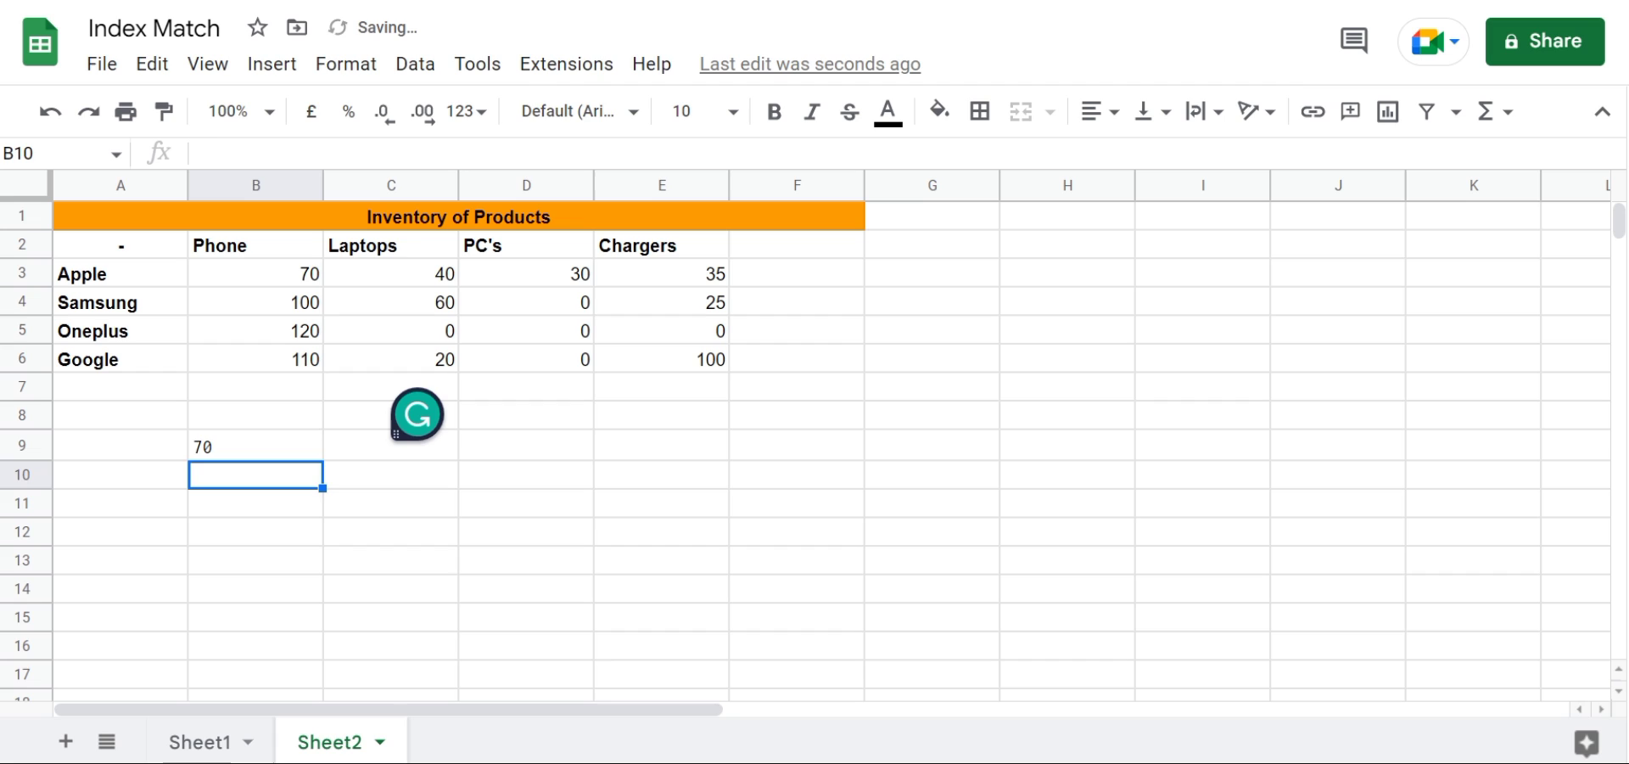
Step: Inspect the finished INDEX MATCH formula in cell B9 and its referenced ranges without changing it
{"action": "left_click", "coordinate": [255, 445]}
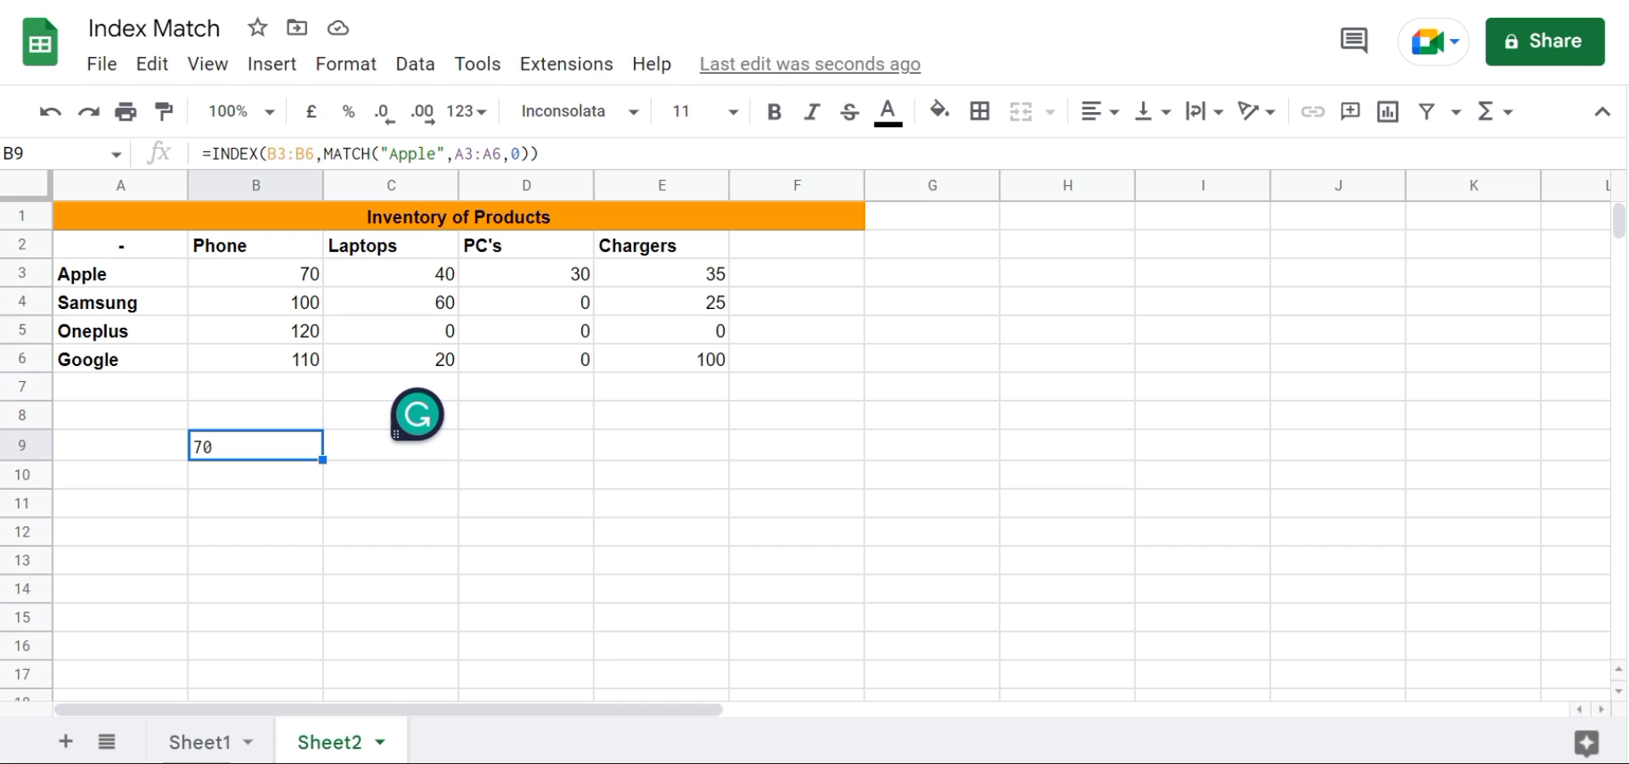
{"action": "key", "text": "Return"}
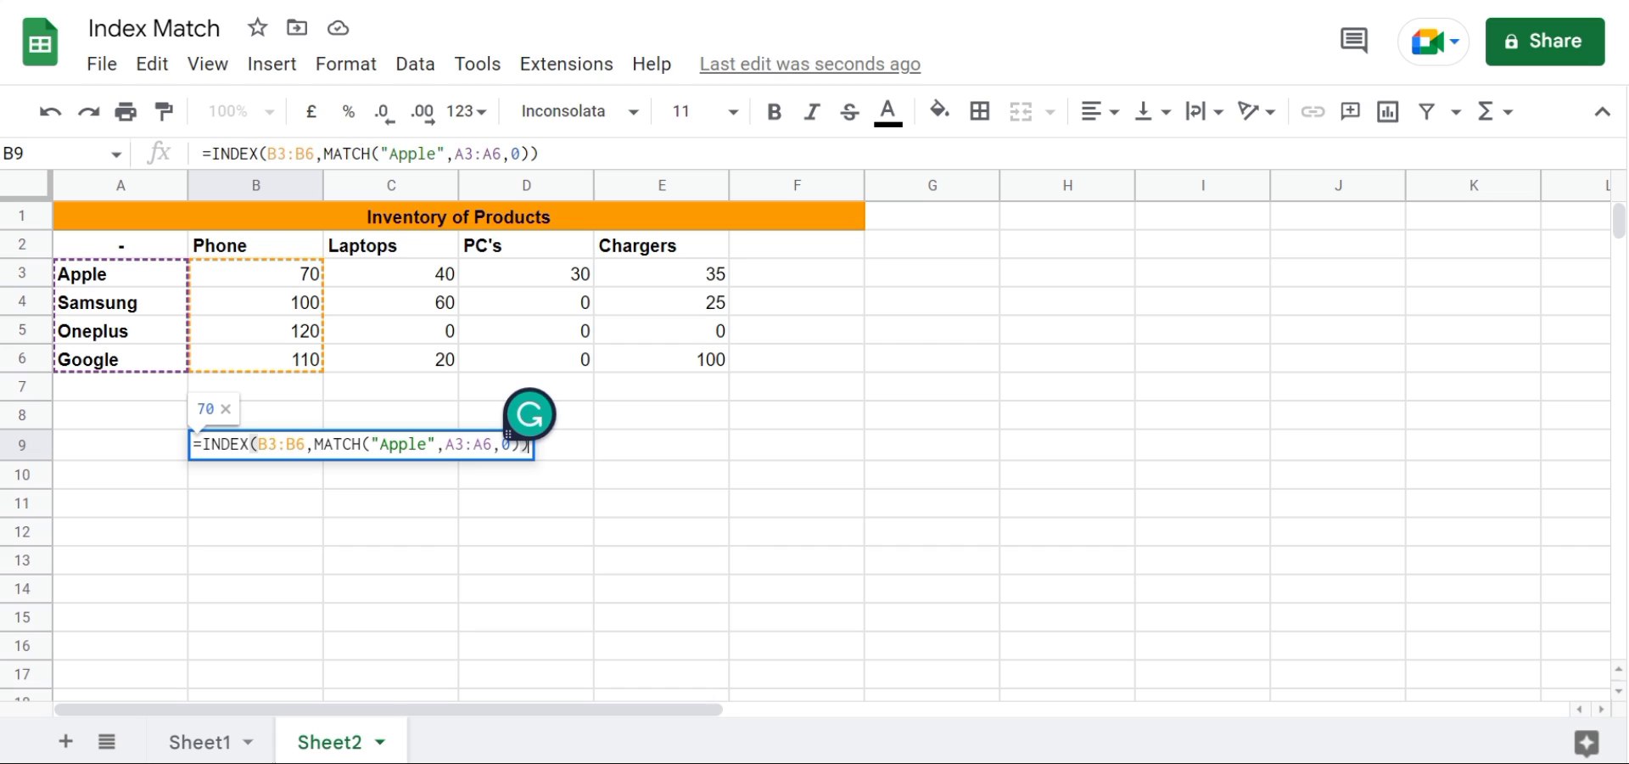
{"action": "left_click", "coordinate": [390, 475]}
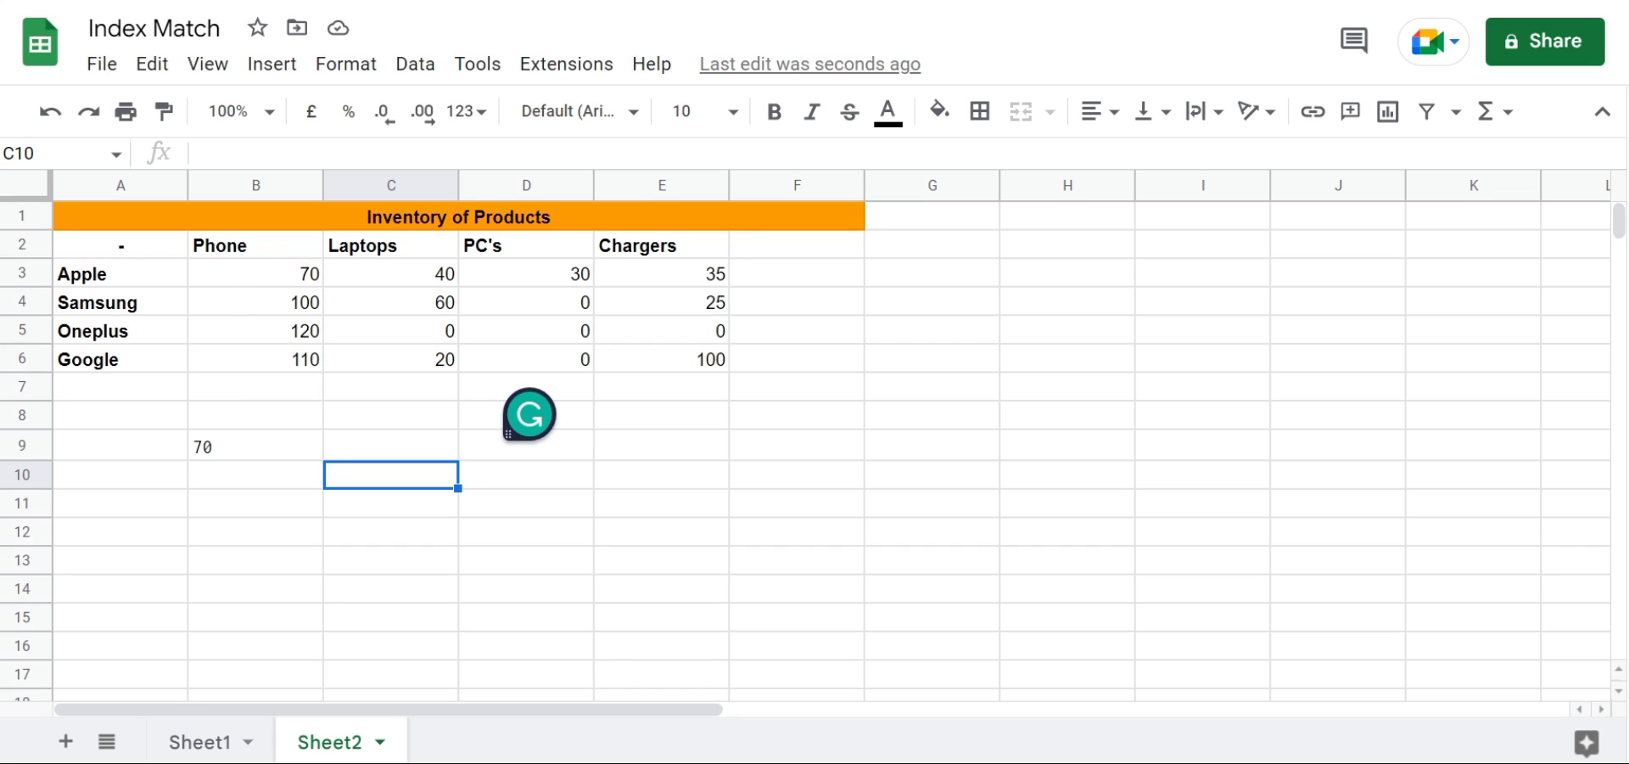
{"action": "left_click", "coordinate": [256, 445]}
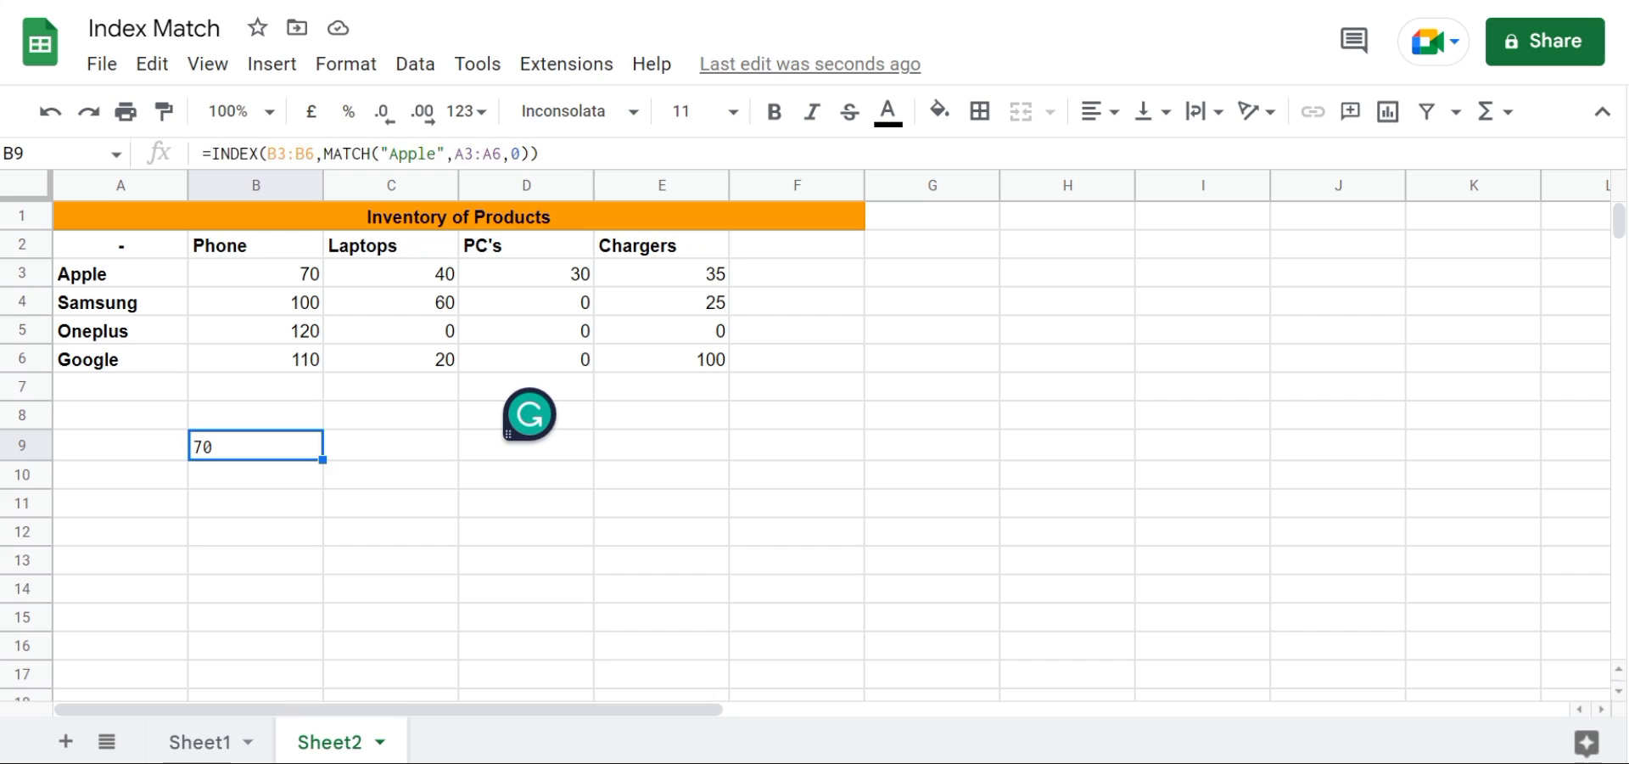
{"action": "left_click", "coordinate": [256, 415]}
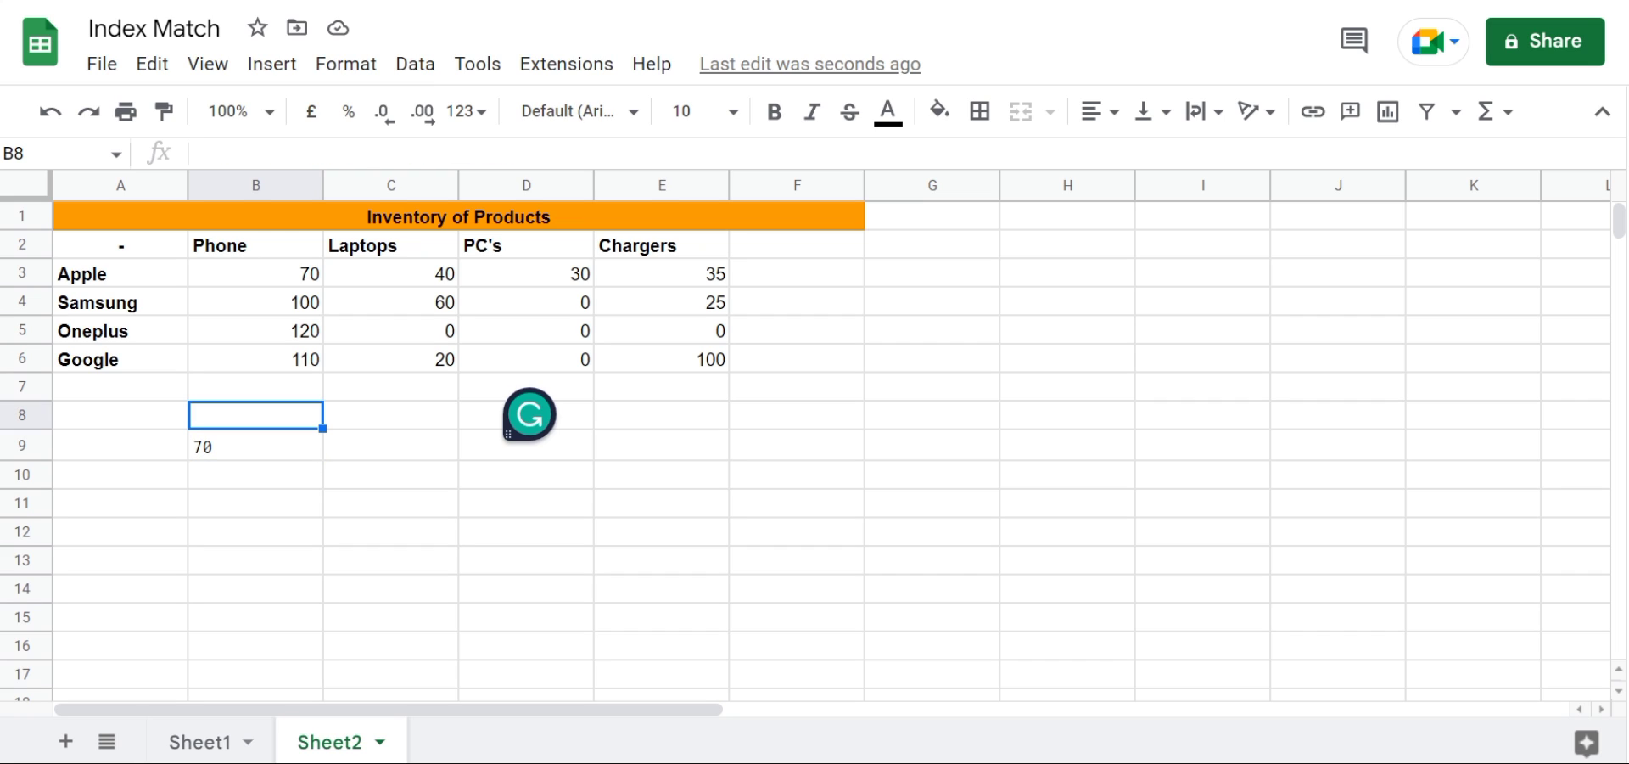
{"action": "double_click", "coordinate": [255, 415]}
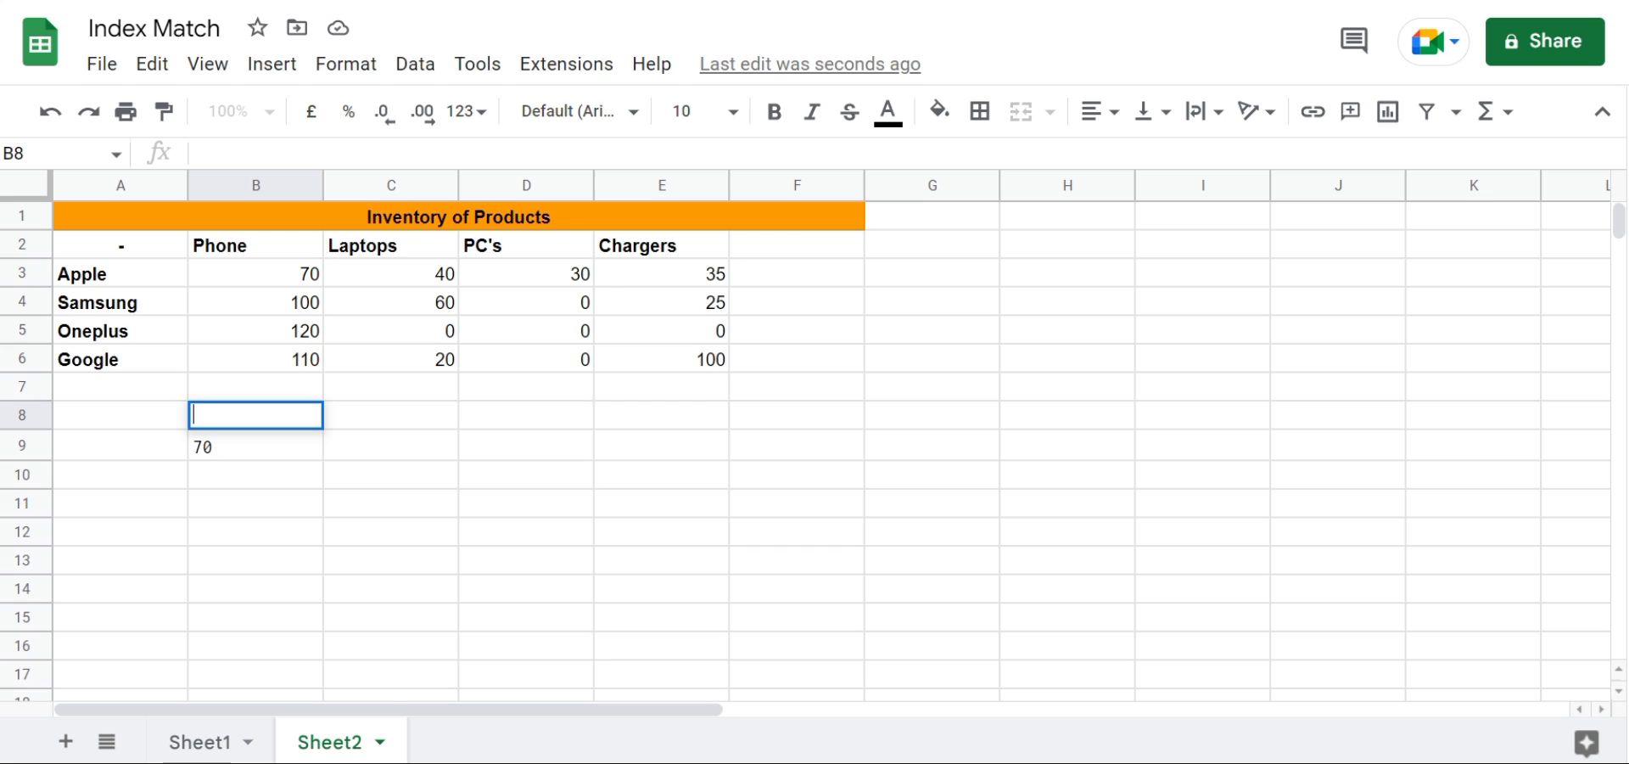
{"action": "left_click", "coordinate": [391, 445]}
{"action": "double_click", "coordinate": [255, 415]}
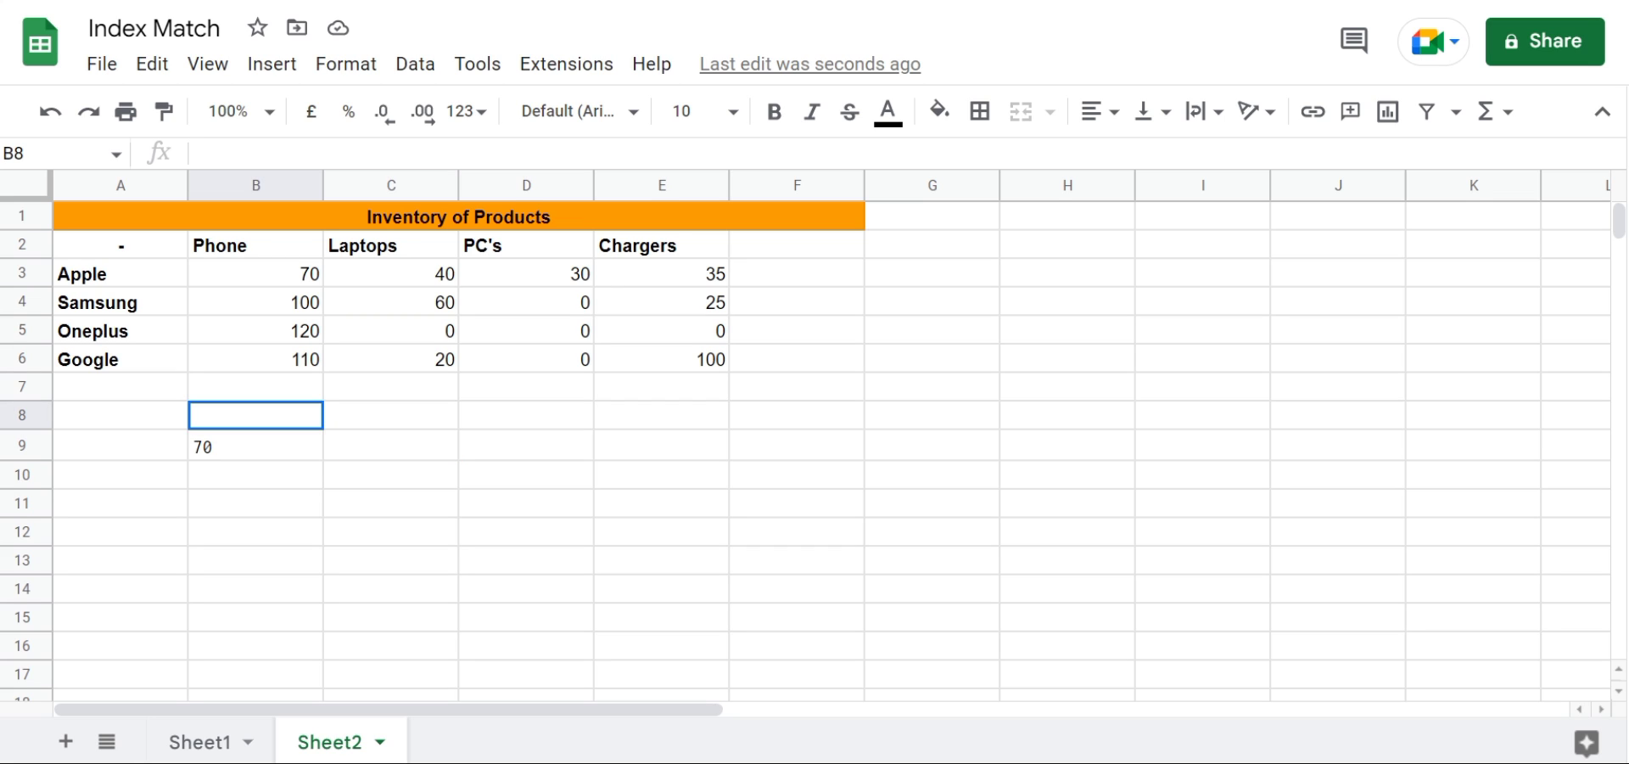
{"action": "left_click", "coordinate": [391, 445]}
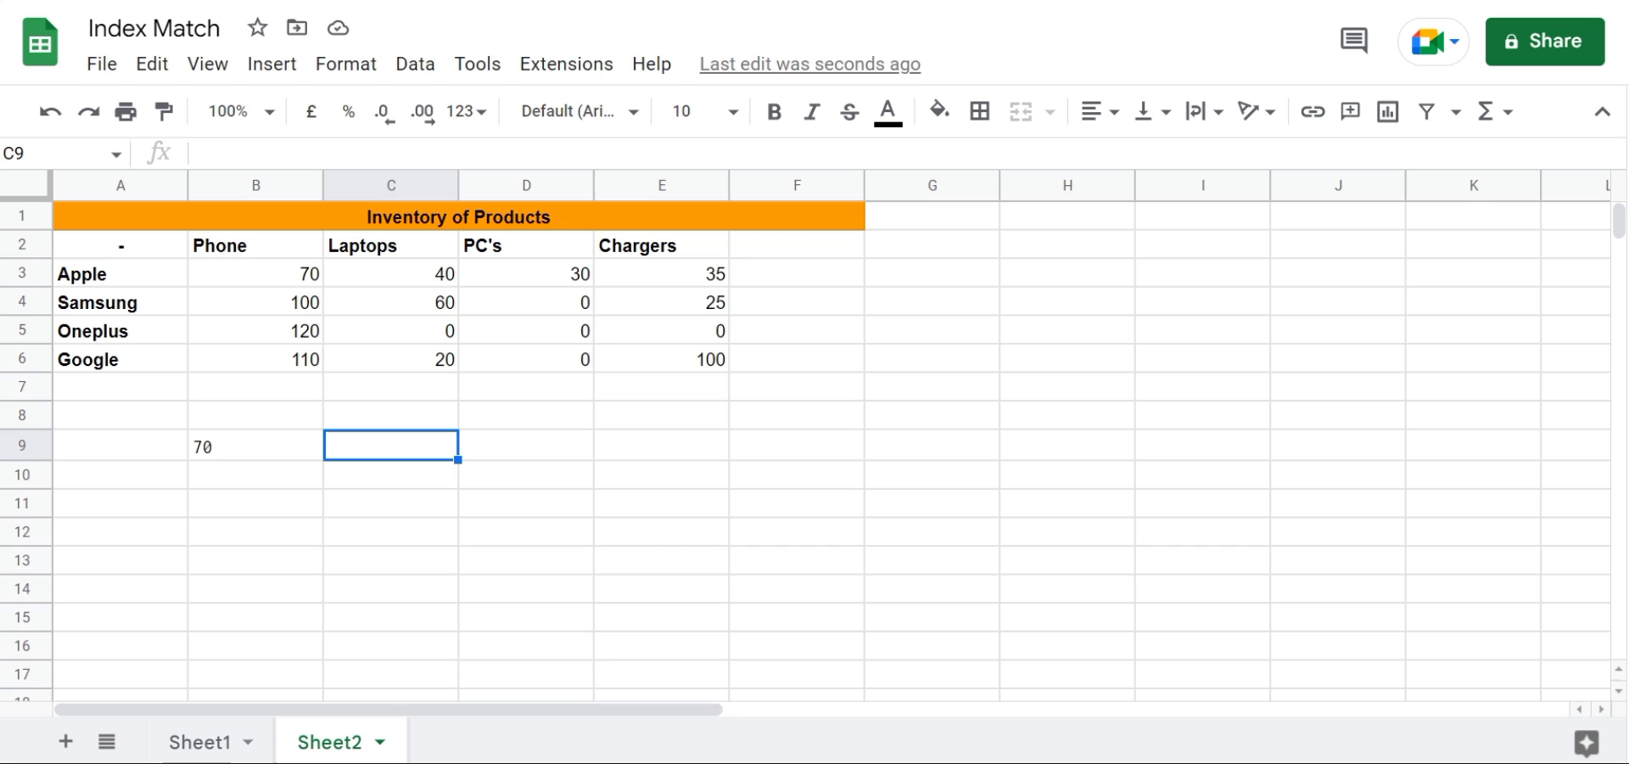
{"action": "left_click_drag", "start_coordinate": [255, 415], "coordinate": [386, 415]}
{"action": "left_click", "coordinate": [391, 475]}
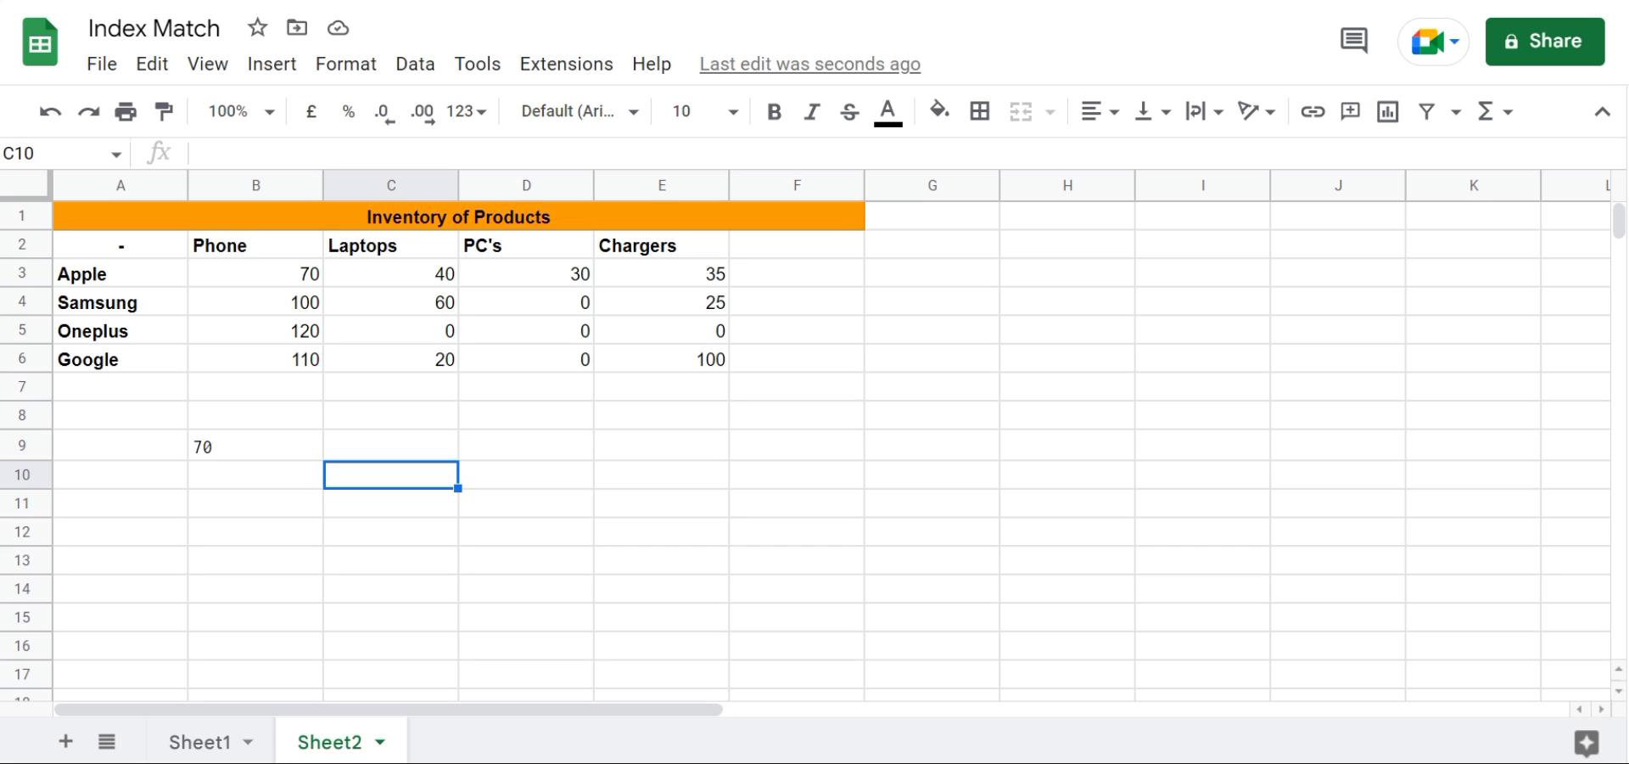
Step: Merge cells B8:C8 and enter the bold heading "Phone by Company" in them
{"action": "left_click_drag", "start_coordinate": [255, 415], "coordinate": [386, 415]}
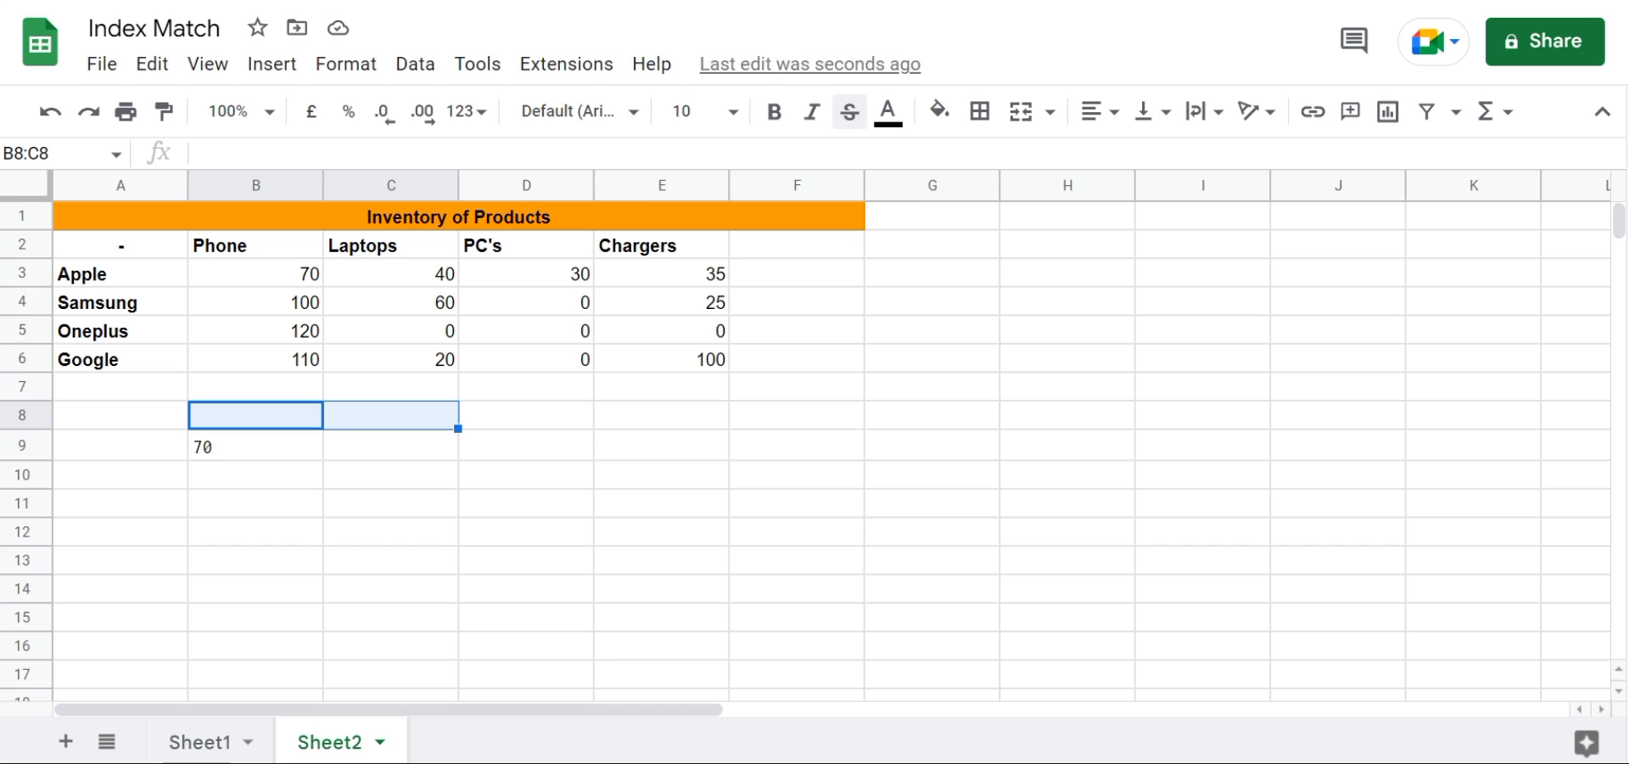
{"action": "left_click", "coordinate": [1021, 111]}
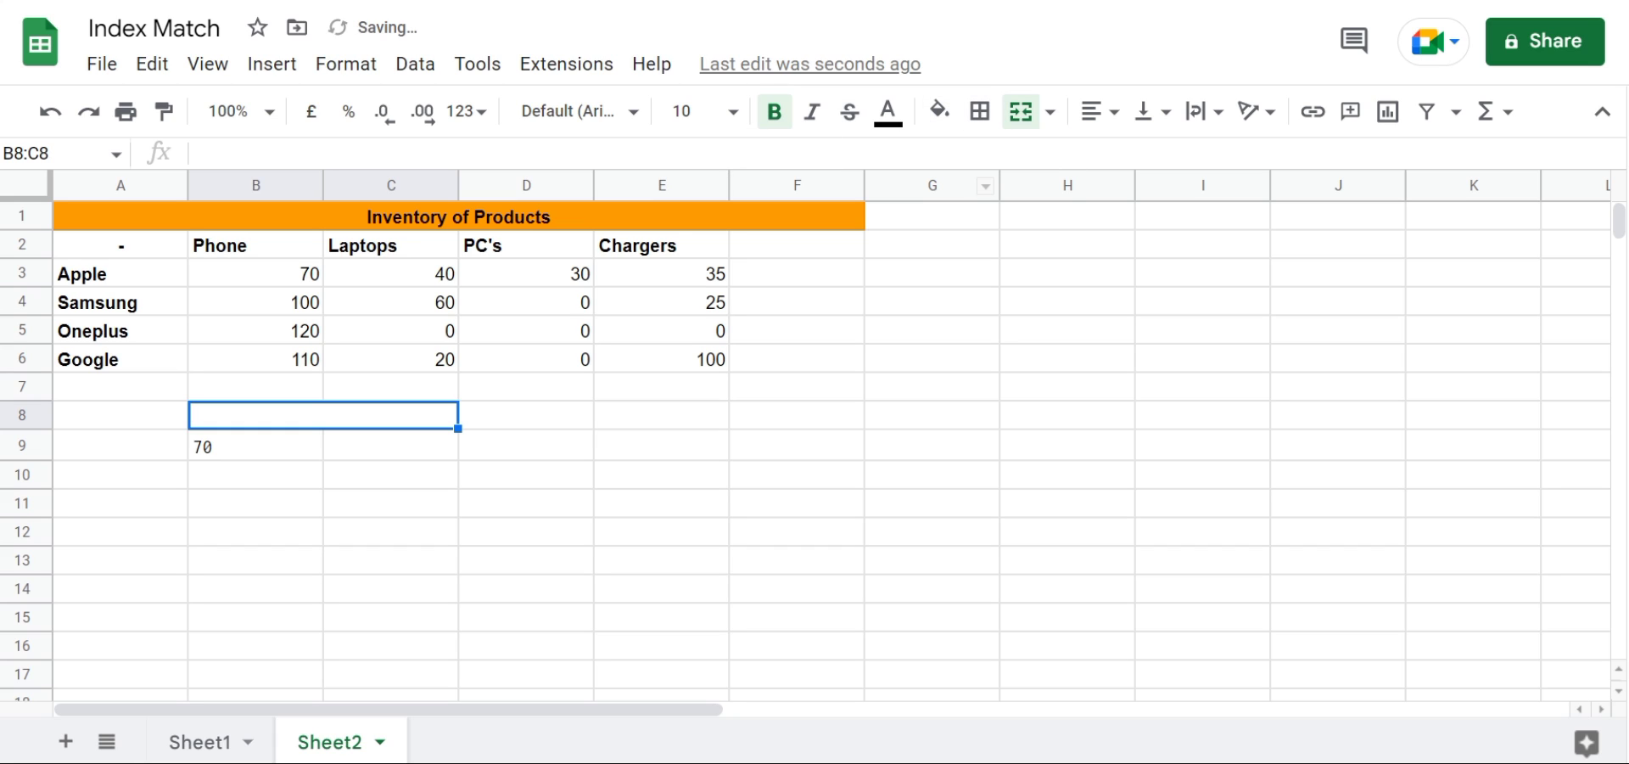
{"action": "key", "text": "Return"}
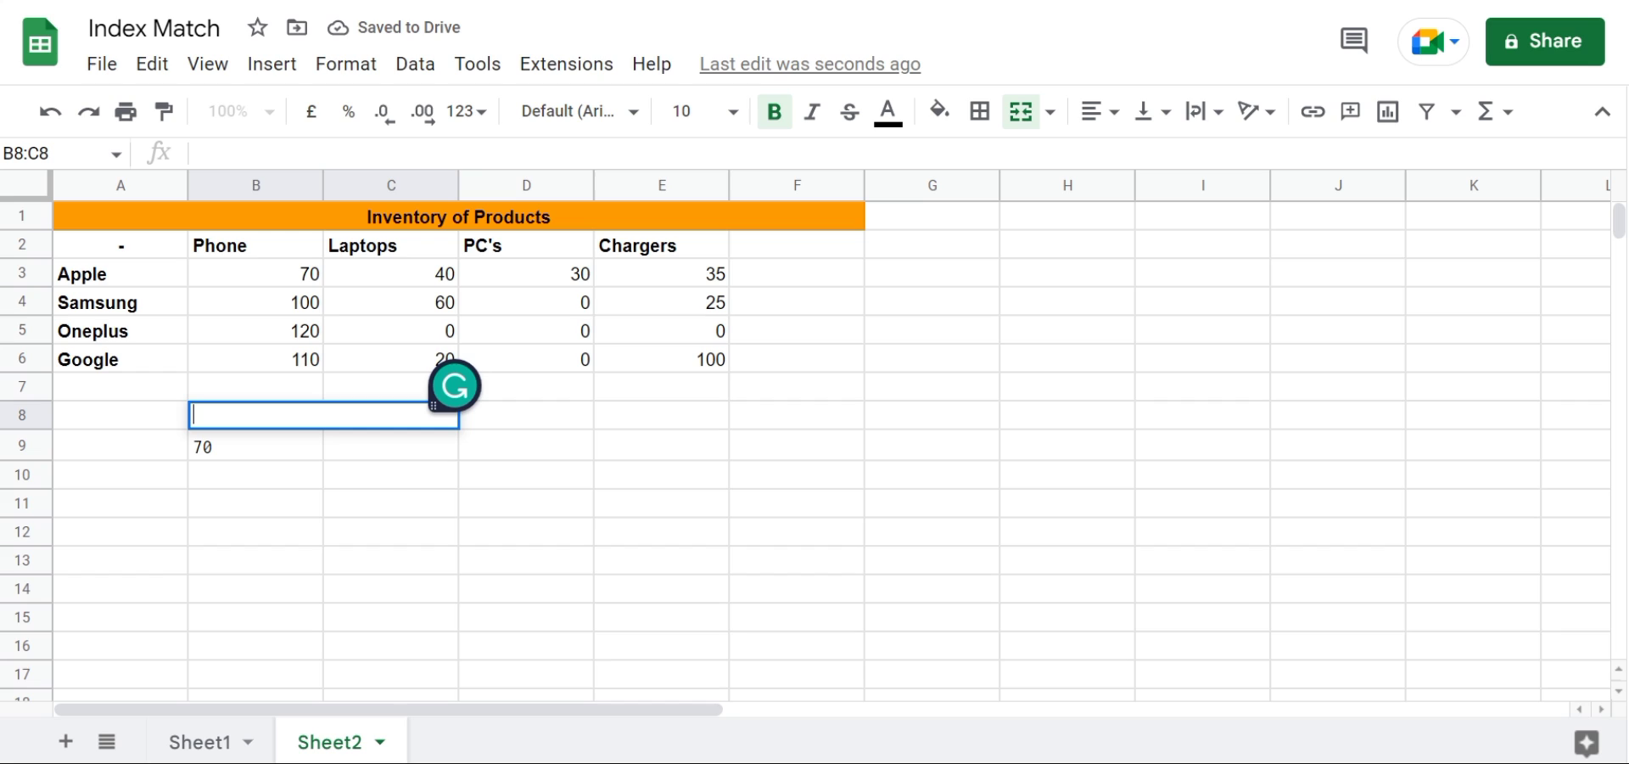
{"action": "type", "text": "Phone by "}
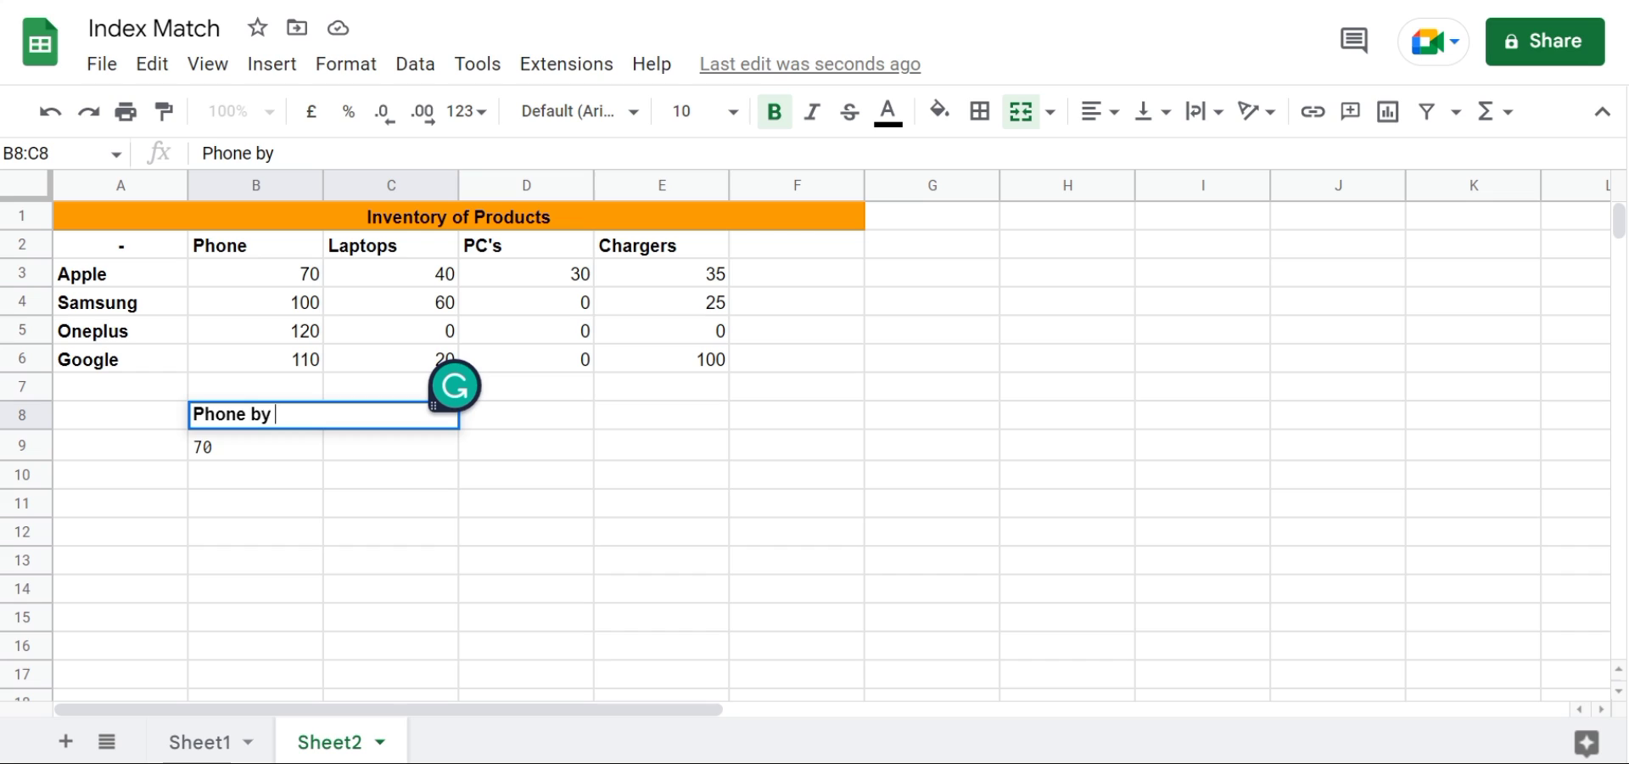
{"action": "type", "text": "Company"}
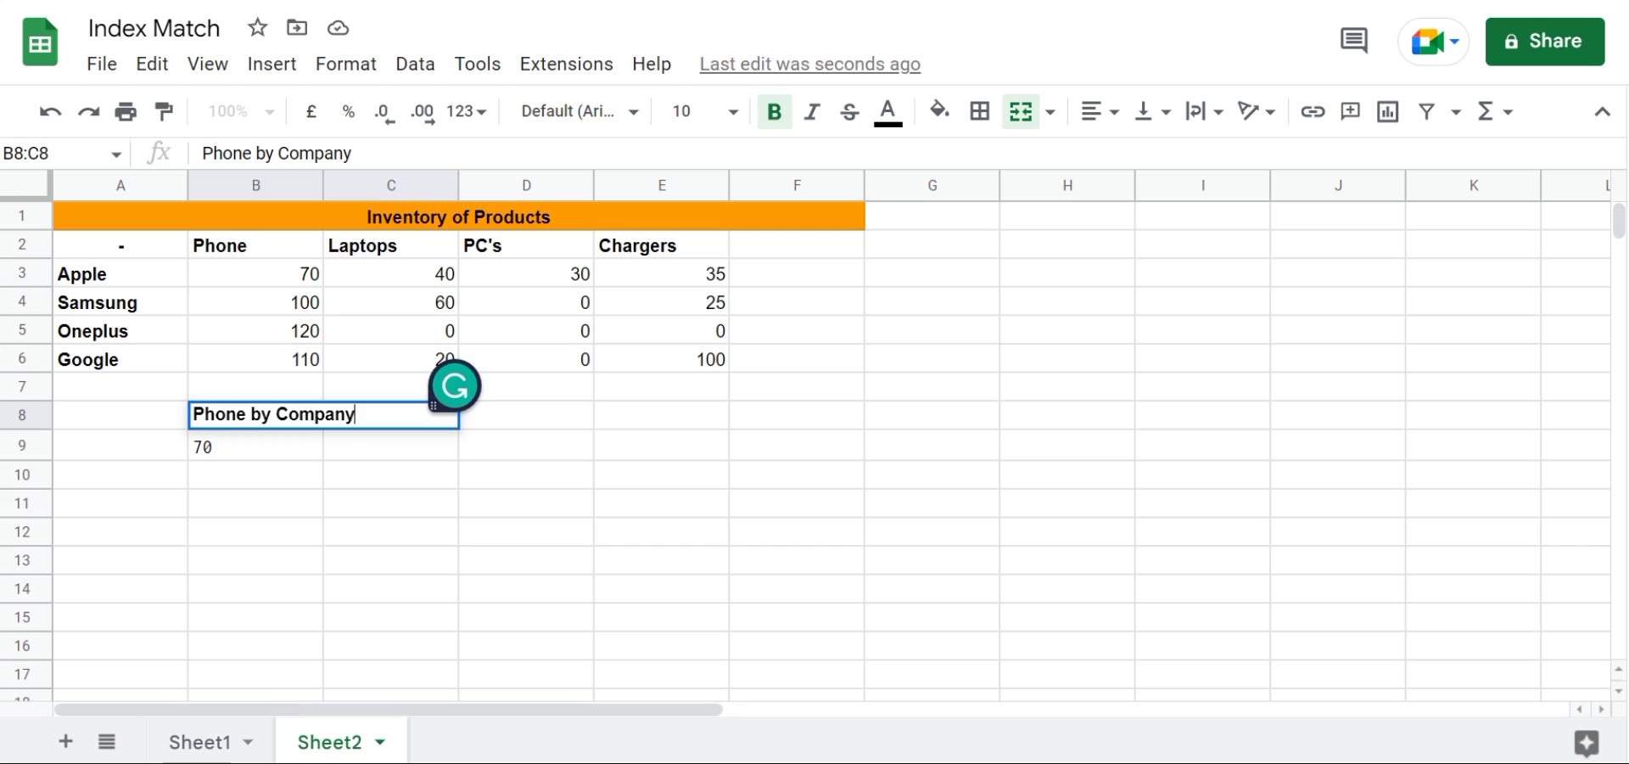
{"action": "key", "text": "Return"}
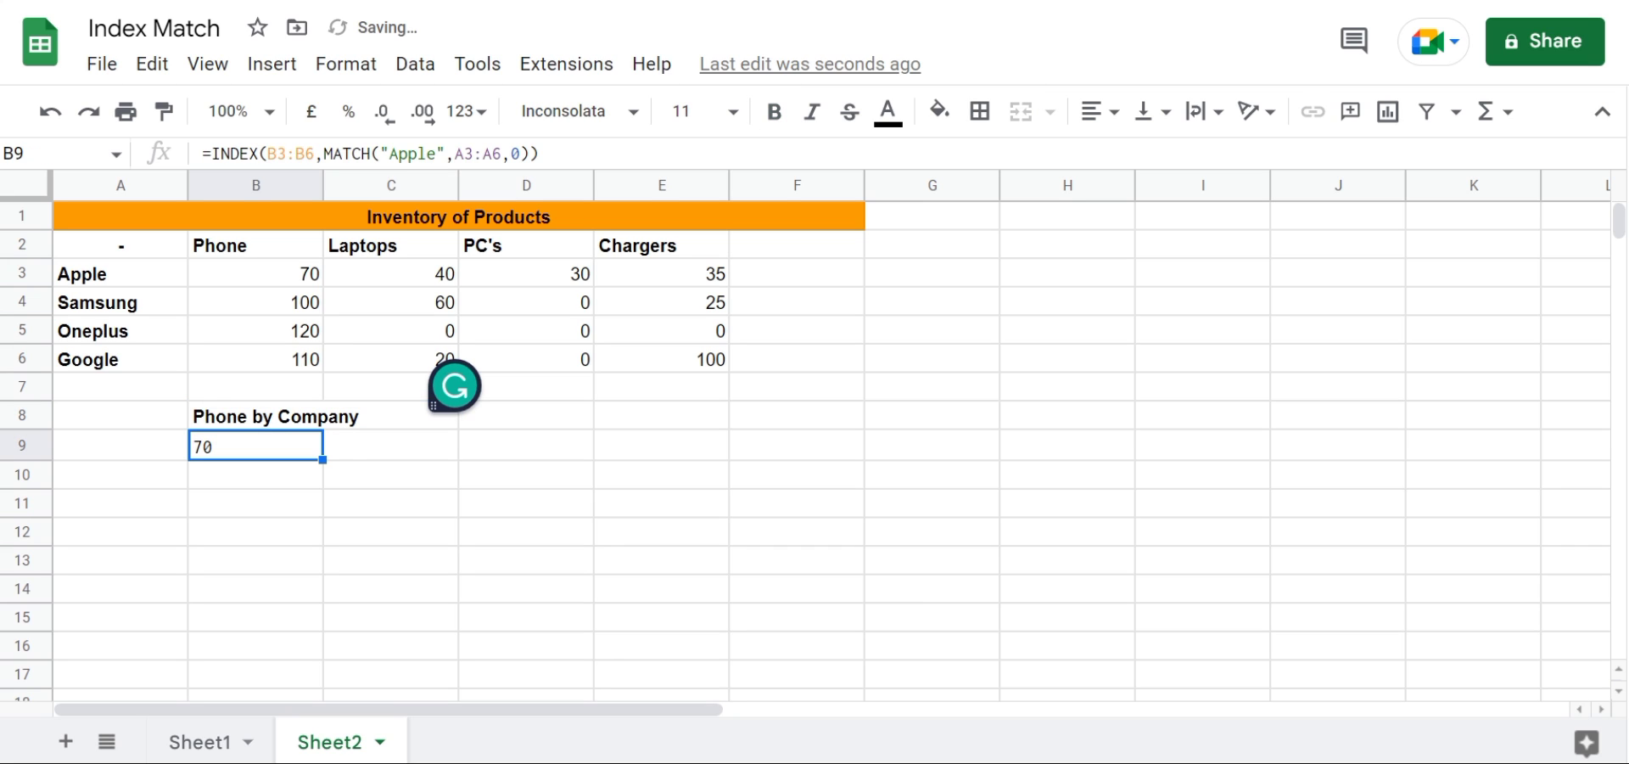
Step: Move the INDEX MATCH formula text from cell B9 to cell C9, leaving B9 empty and the referenced ranges unchanged
{"action": "key", "text": "Return"}
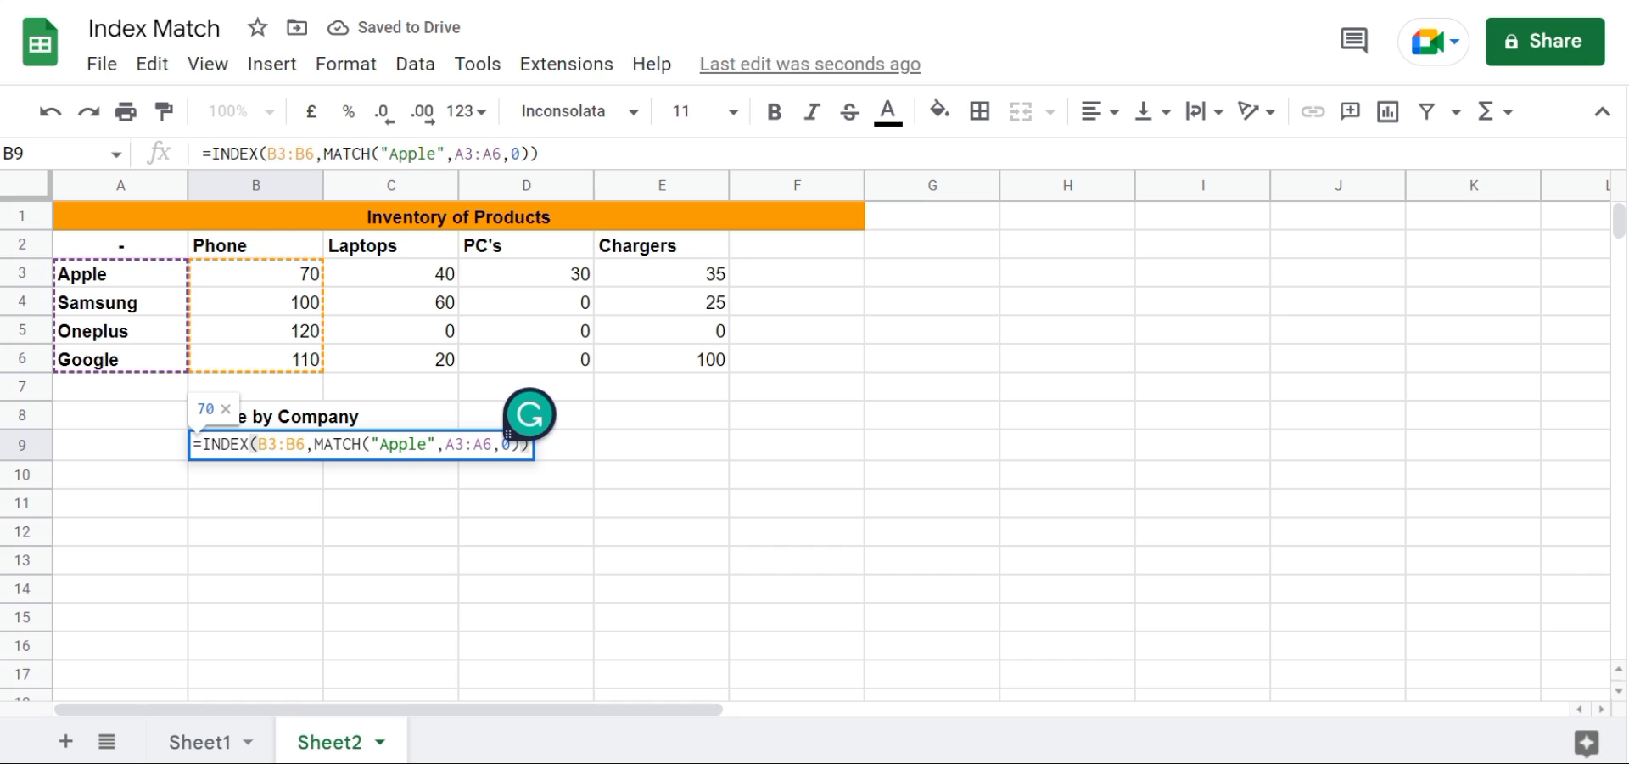
{"action": "key", "text": "ctrl+a"}
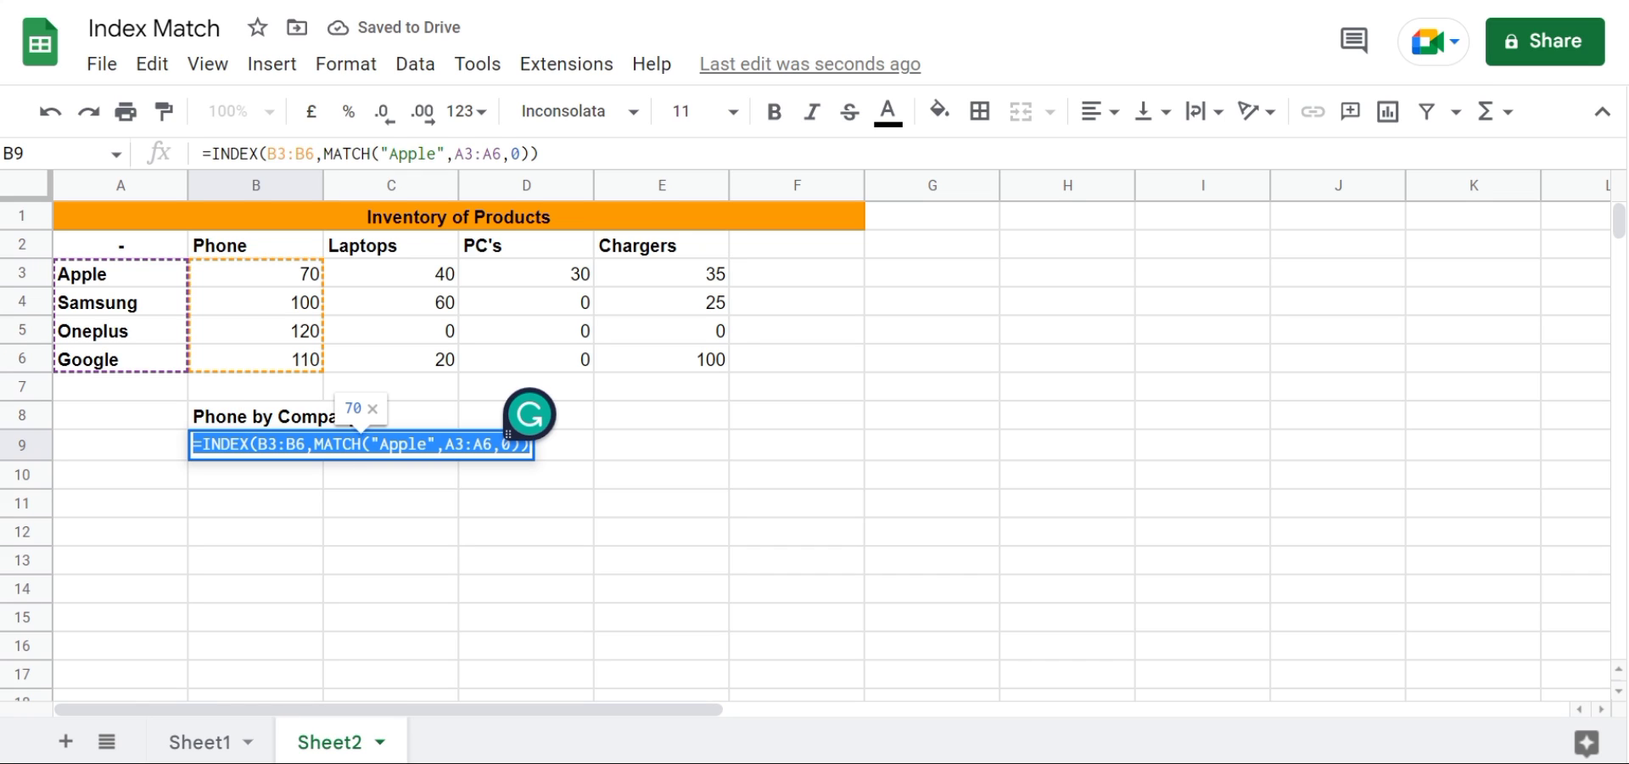
{"action": "key", "text": "BackSpace"}
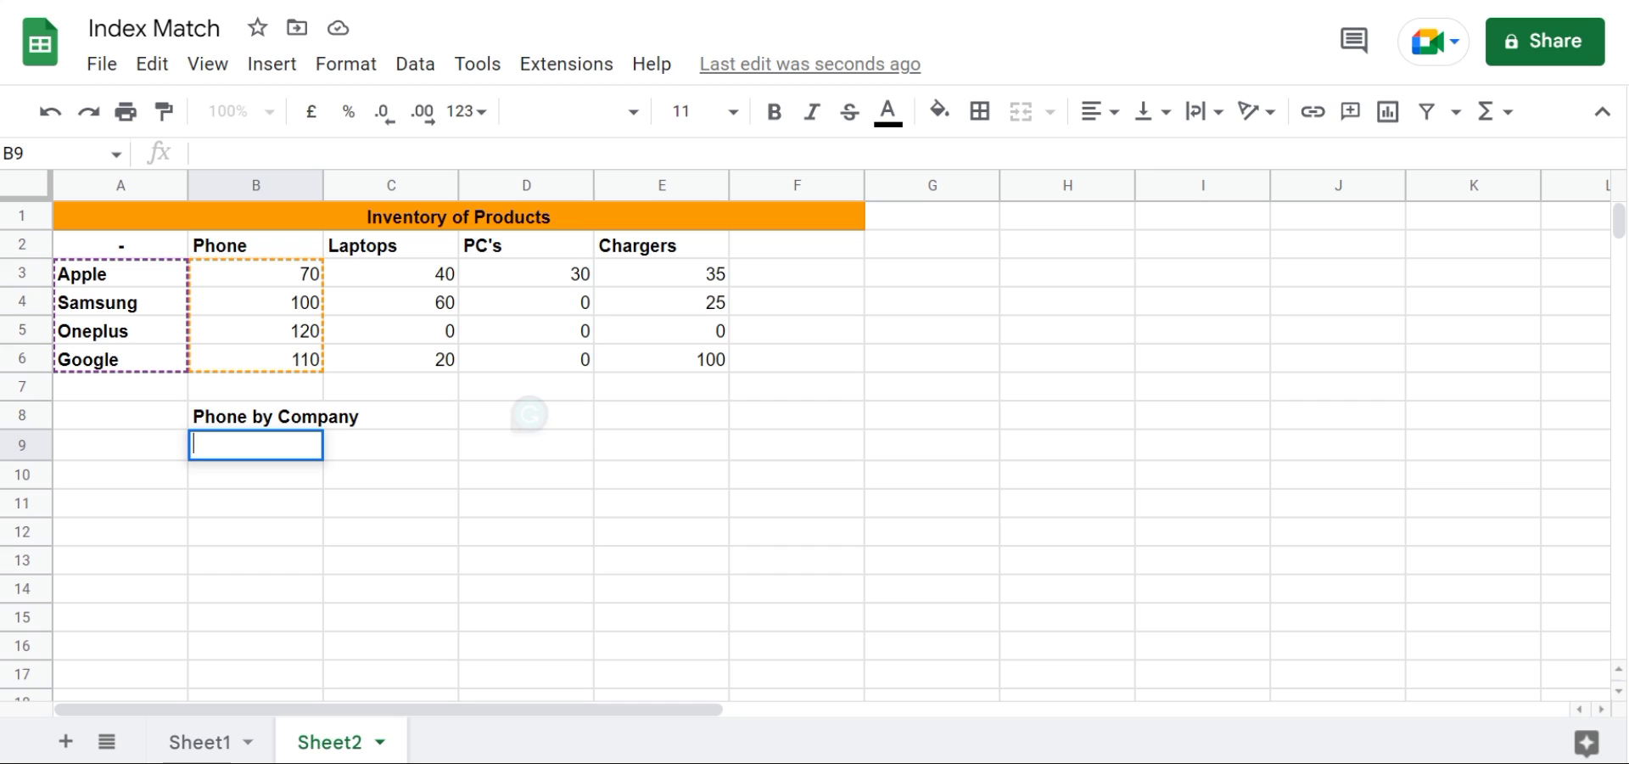
{"action": "key", "text": "Tab"}
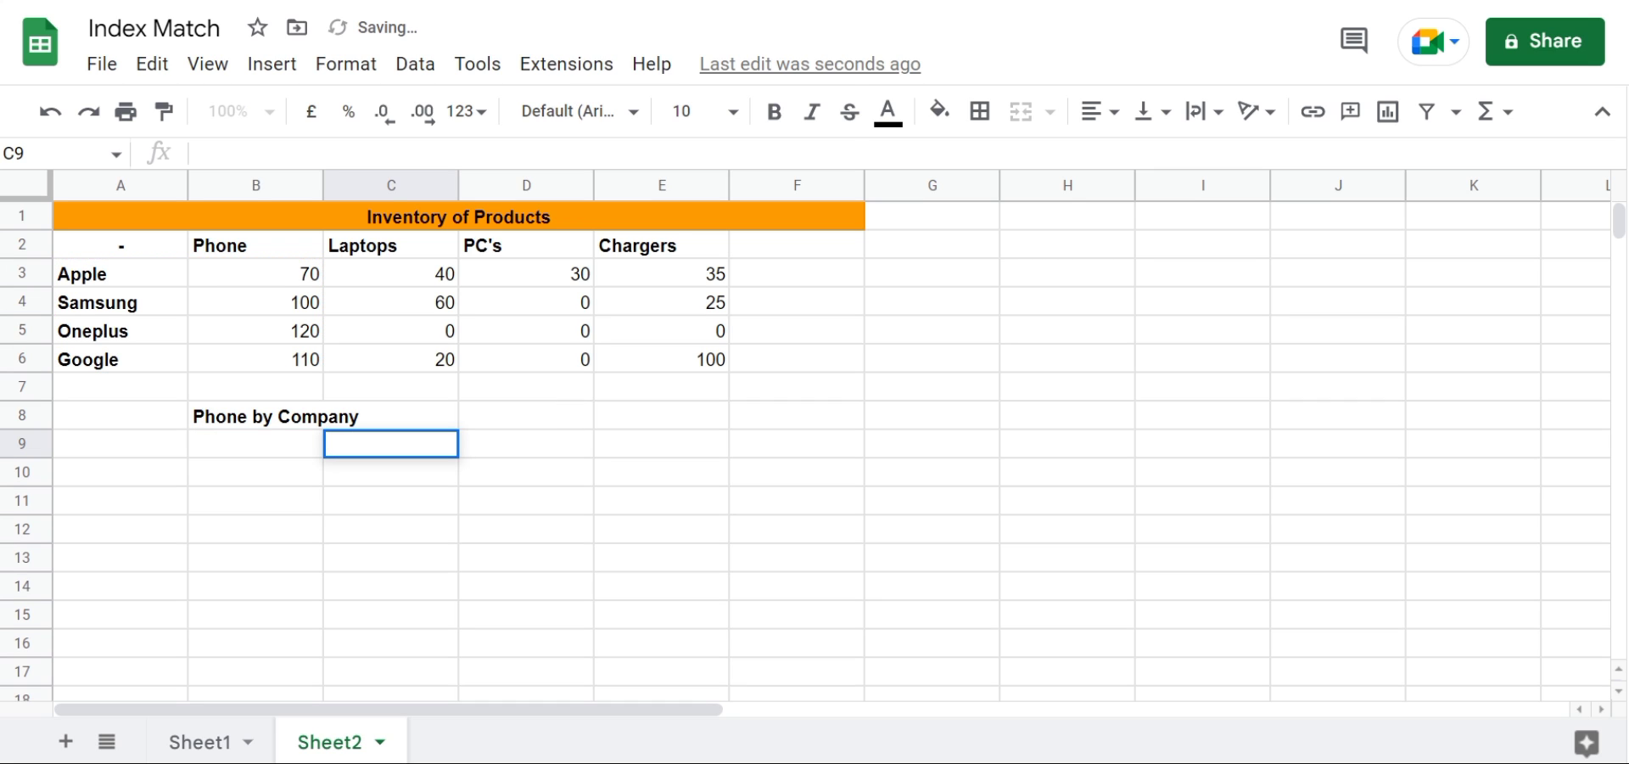
{"action": "right_click", "coordinate": [406, 445]}
{"action": "key", "text": "Escape"}
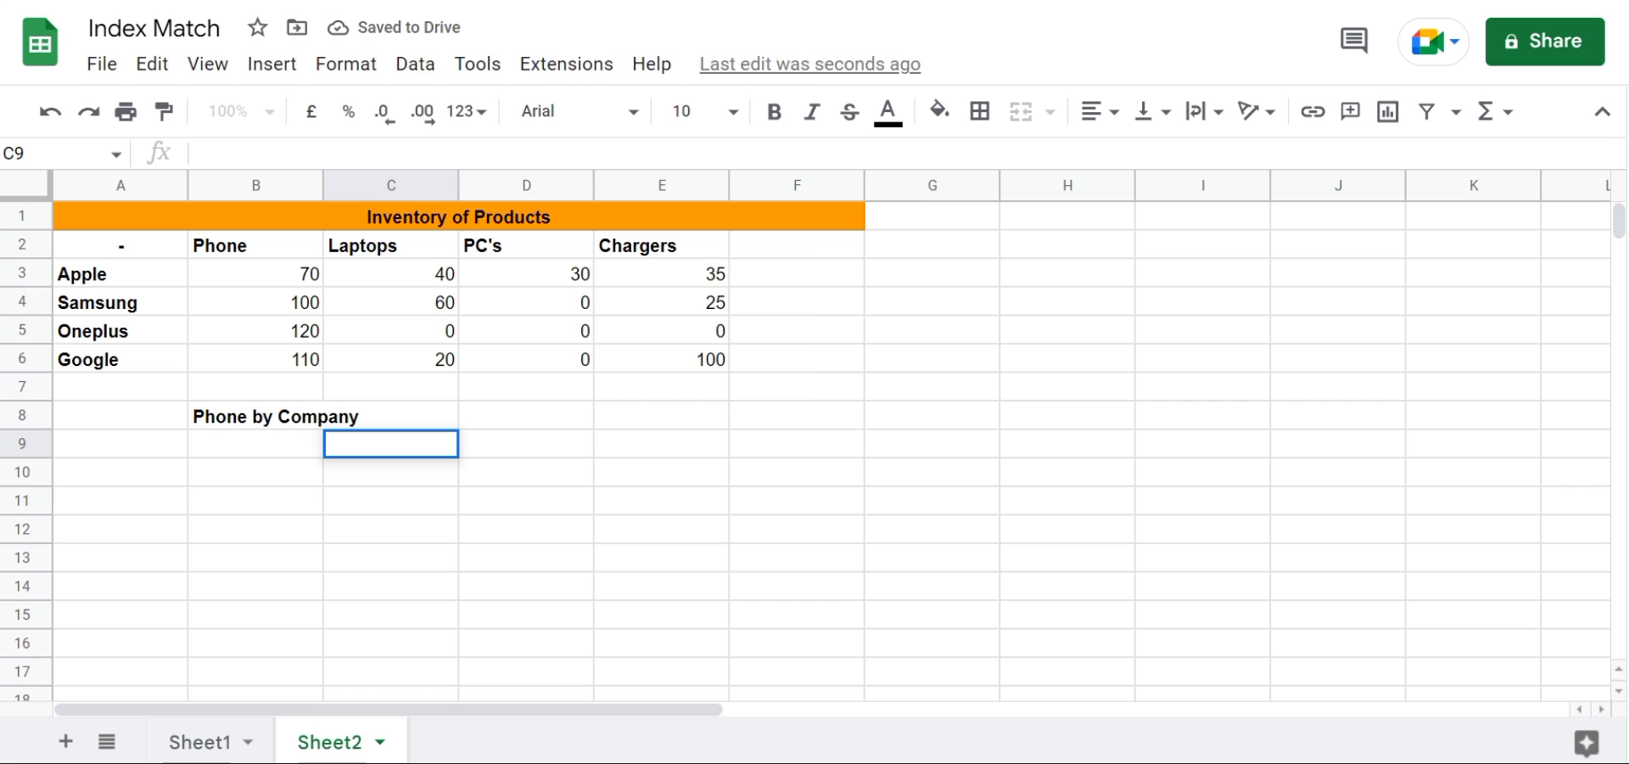
{"action": "key", "text": "shift+F10"}
{"action": "key", "text": "Down"}
{"action": "key", "text": "Down"}
{"action": "key", "text": "Down"}
{"action": "key", "text": "Return"}
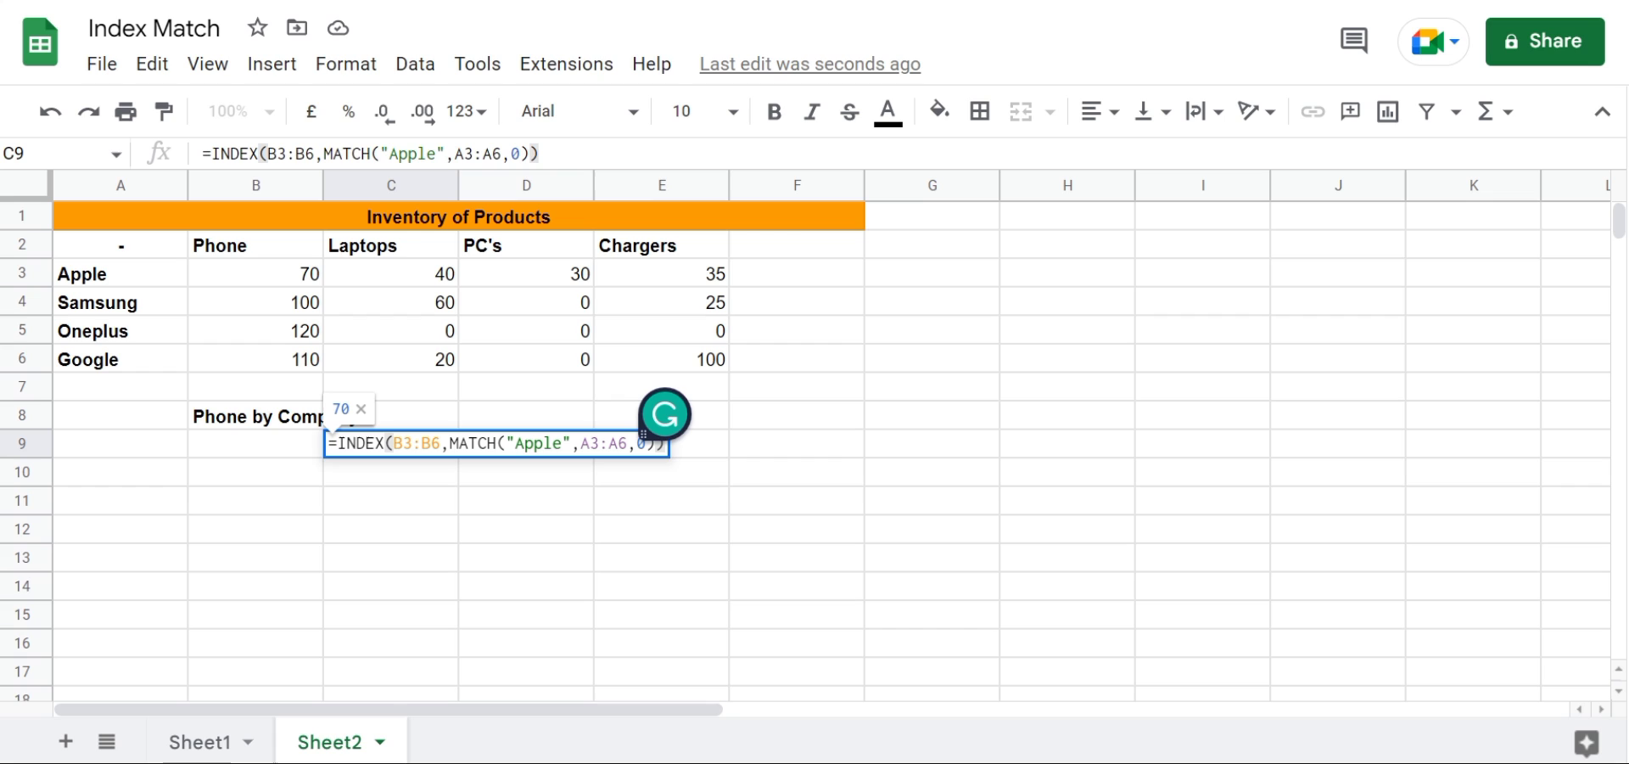
Step: Replace the "Apple" lookup text in the C9 formula's MATCH with a reference to cell B9
{"action": "left_click", "coordinate": [561, 442]}
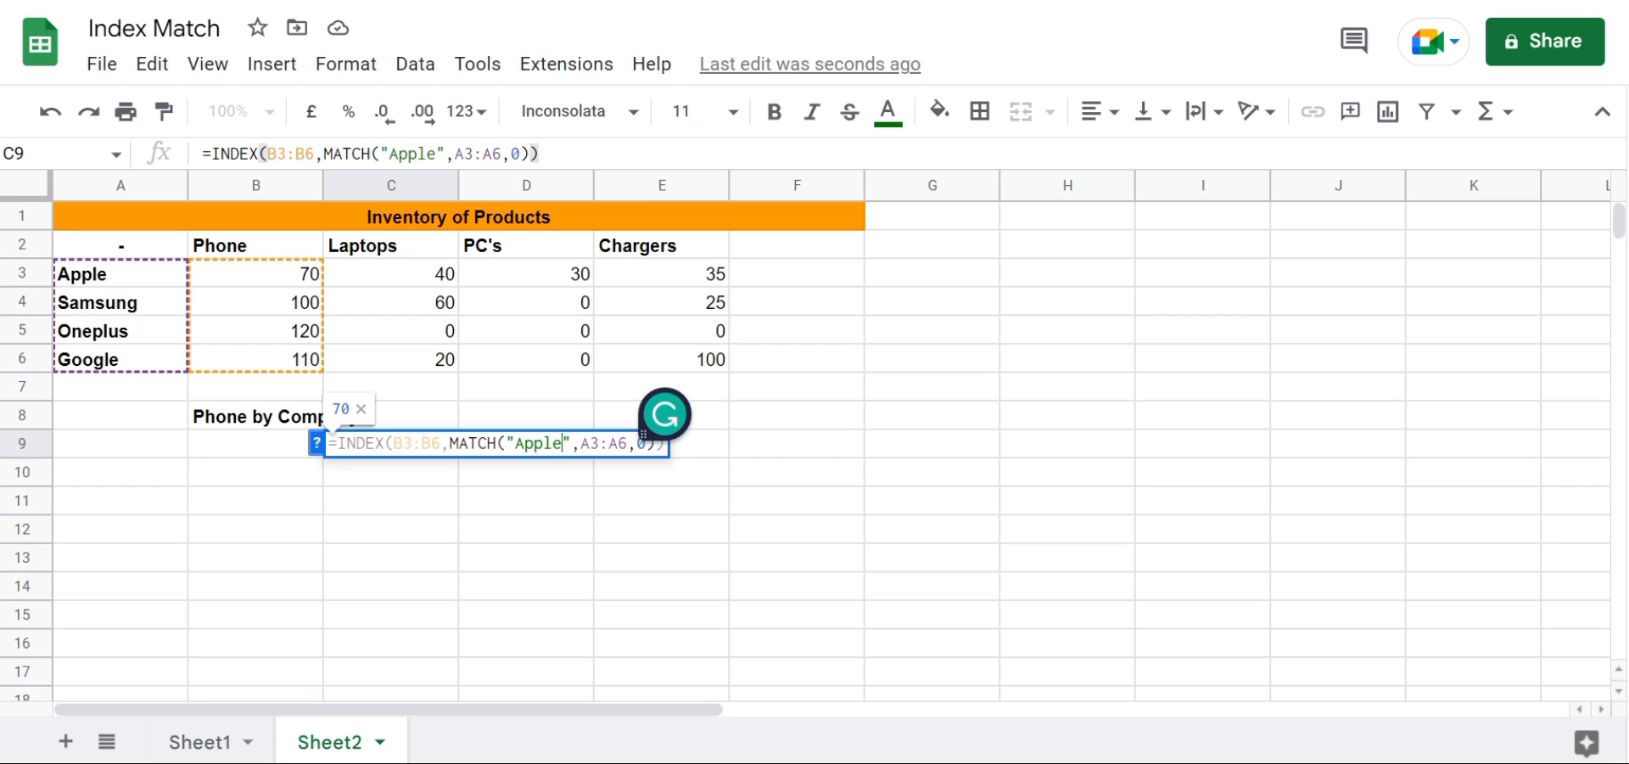
{"action": "key", "text": "BackSpace"}
{"action": "key", "text": "BackSpace"}
{"action": "key", "text": "BackSpace"}
{"action": "key", "text": "BackSpace"}
{"action": "key", "text": "BackSpace"}
{"action": "key", "text": "BackSpace"}
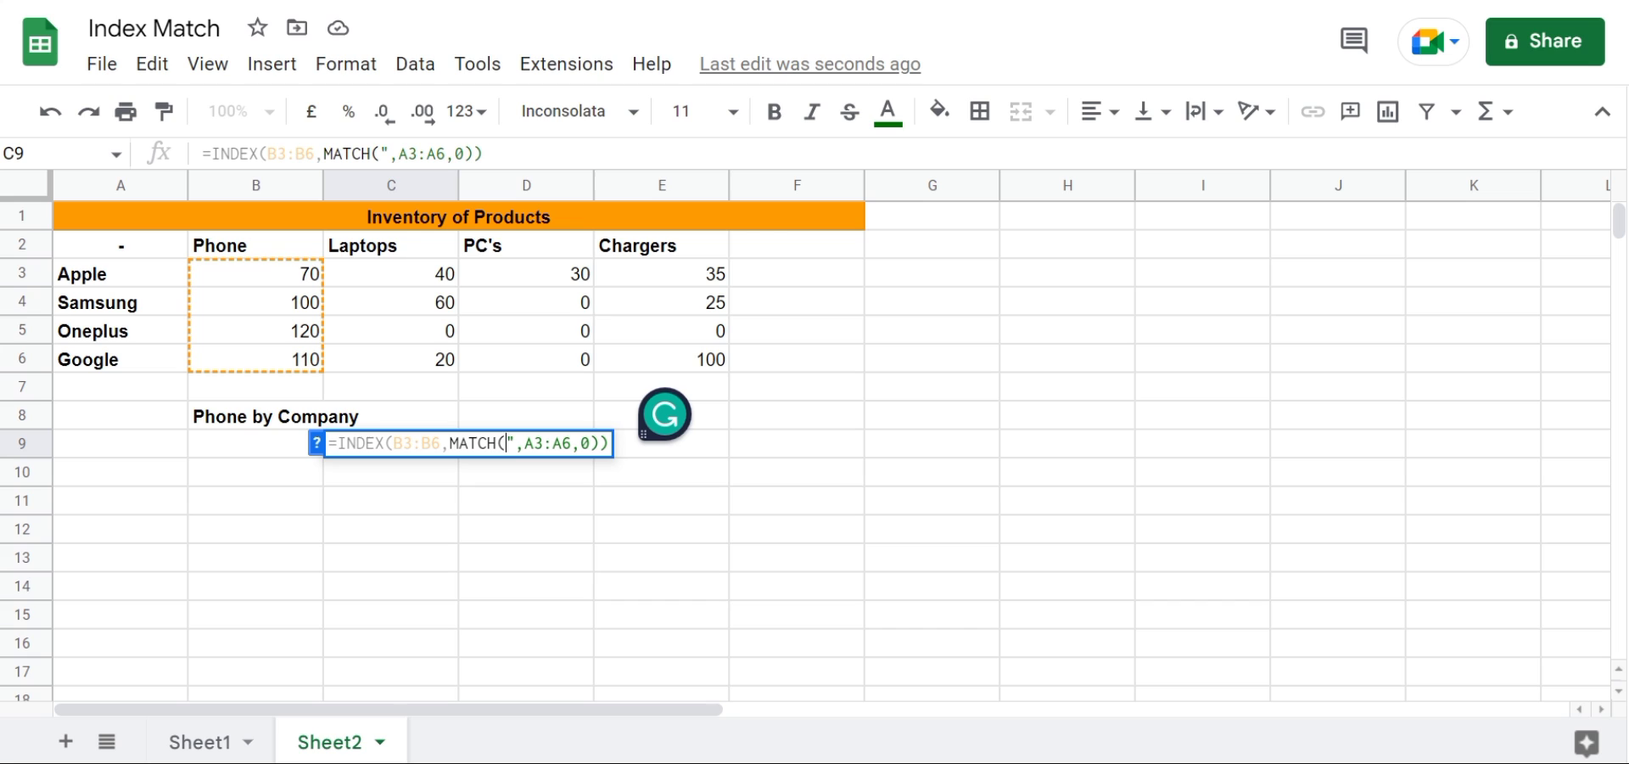
{"action": "key", "text": "Delete"}
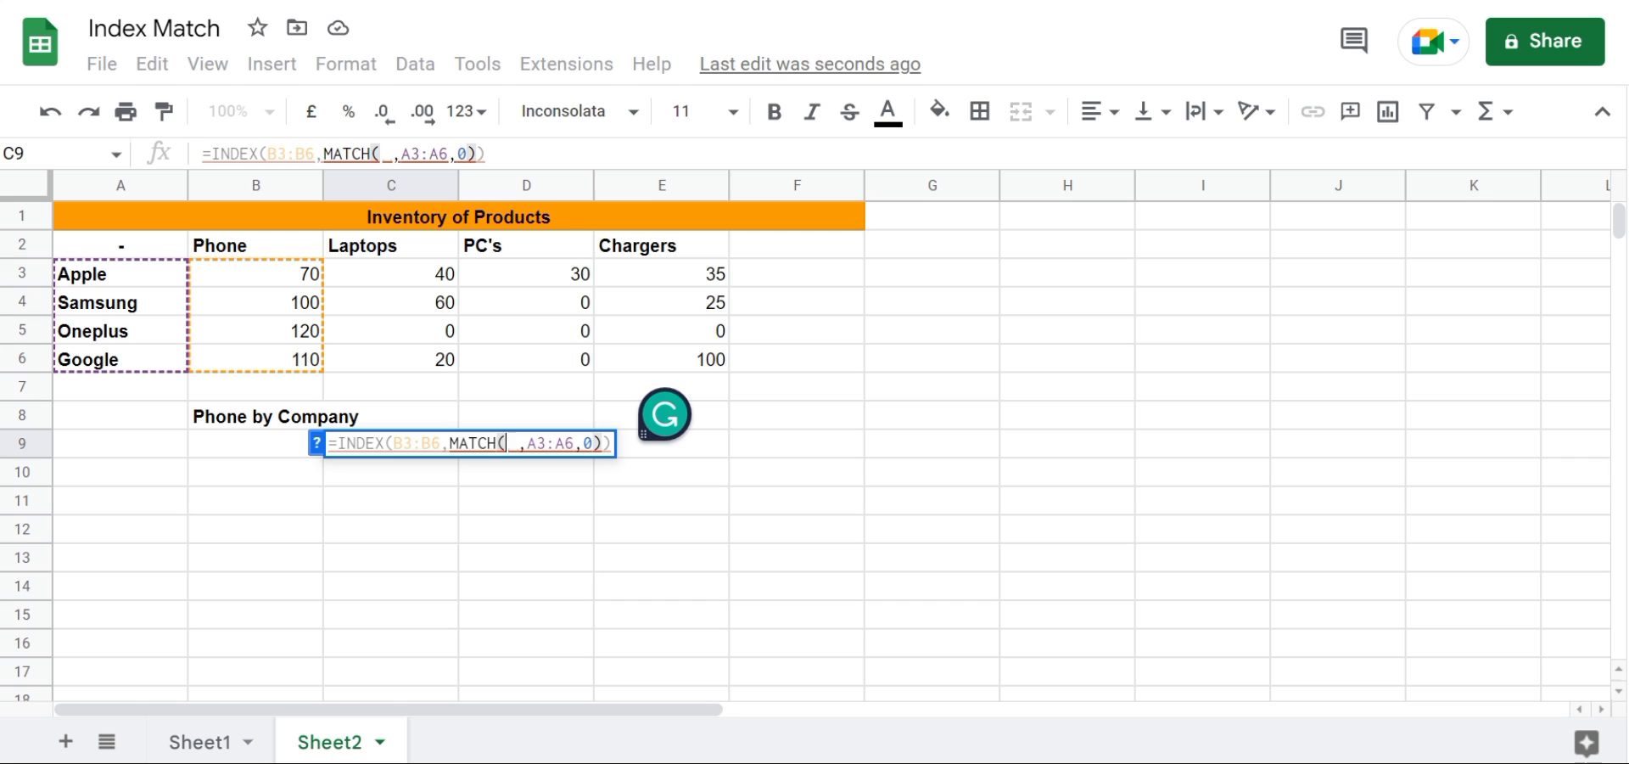
{"action": "type", "text": "b"}
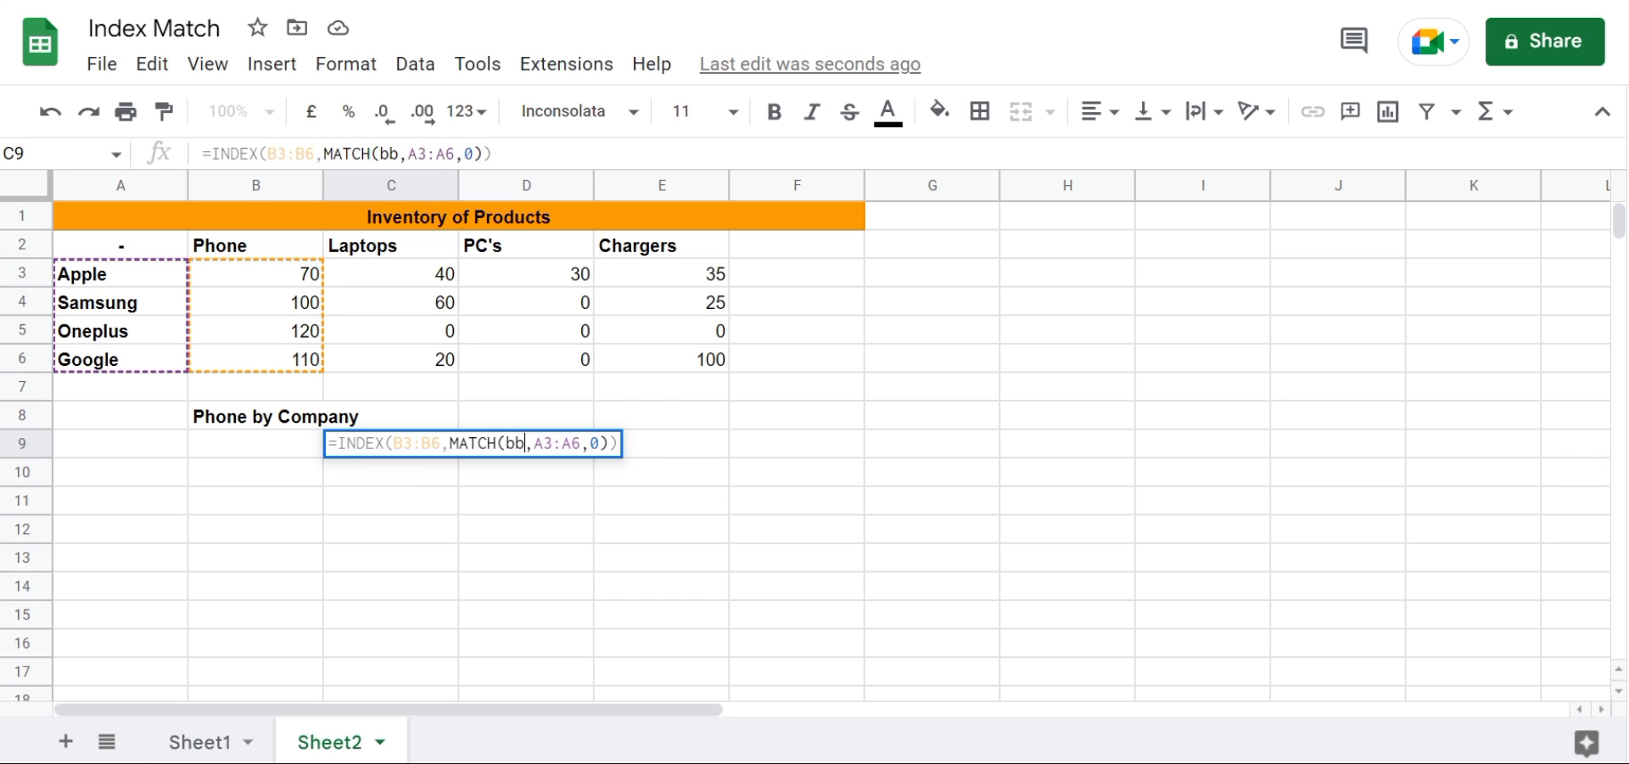
{"action": "type", "text": "9"}
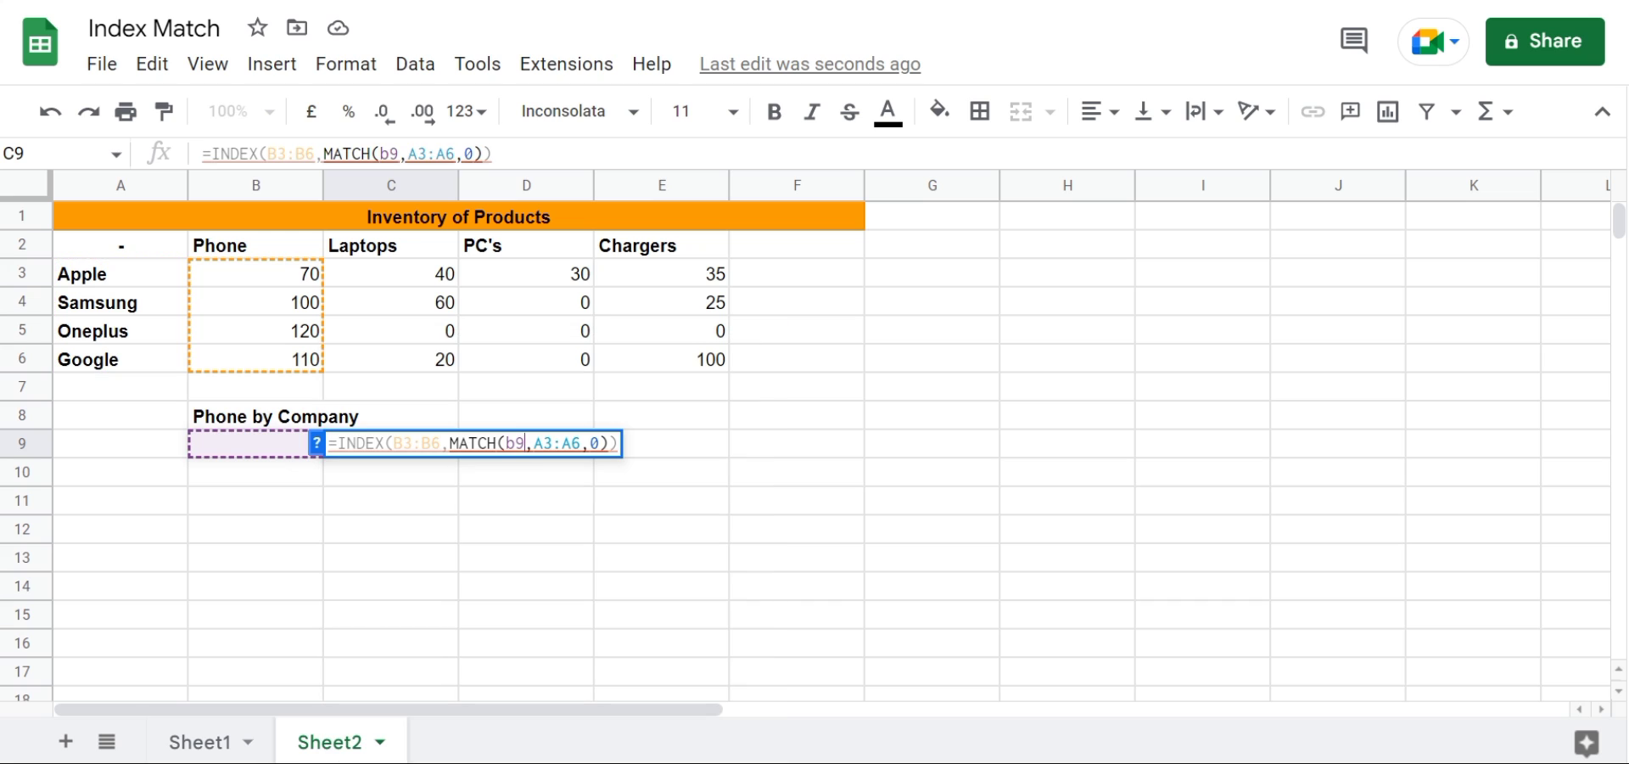
{"action": "key", "text": "Return"}
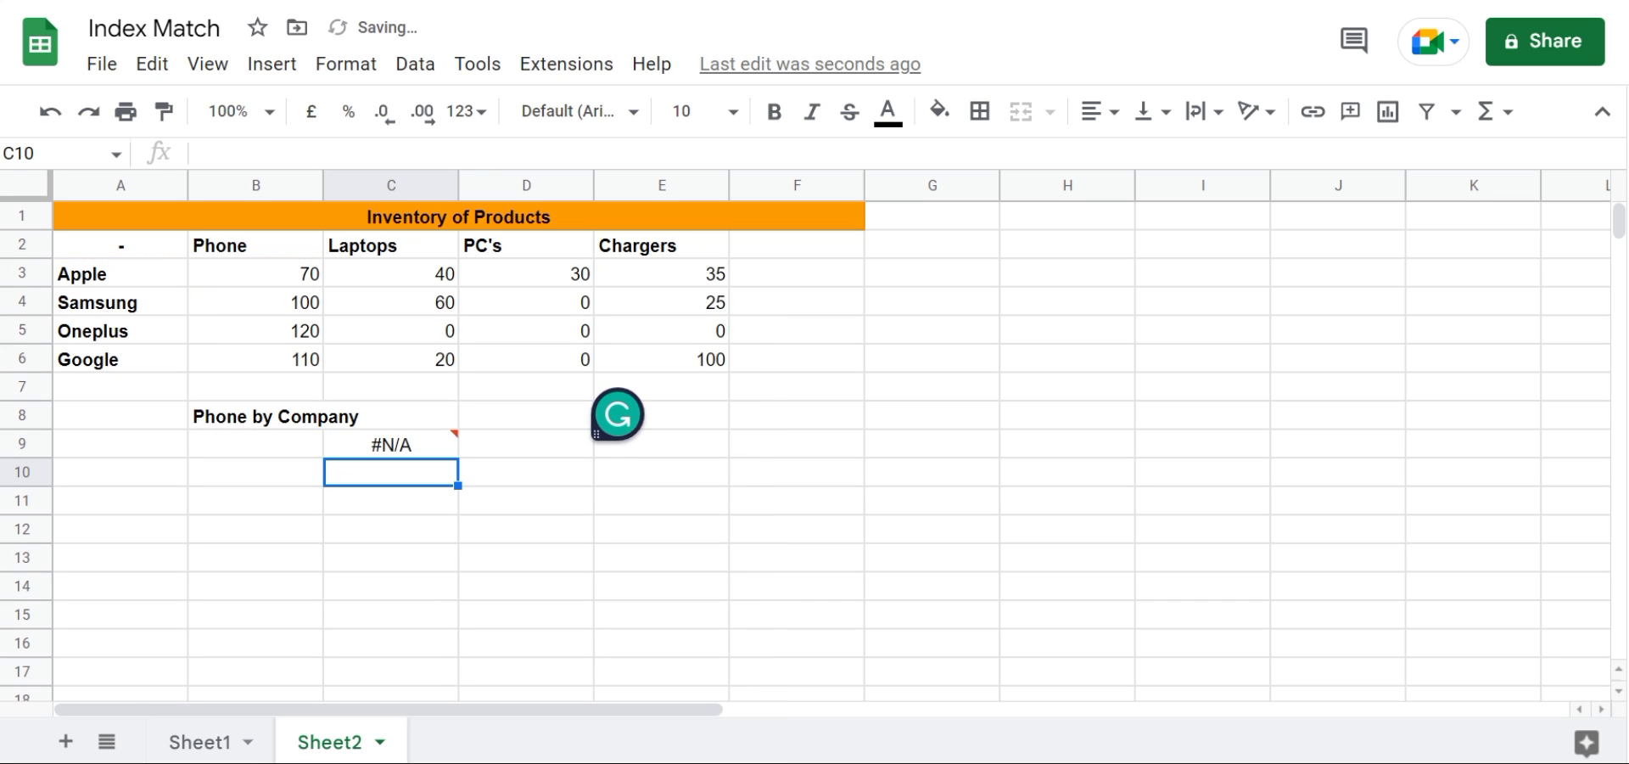
Step: Add data validation to cell B9 with a drop-down list from the company names in range A3:A6
{"action": "left_click", "coordinate": [255, 444]}
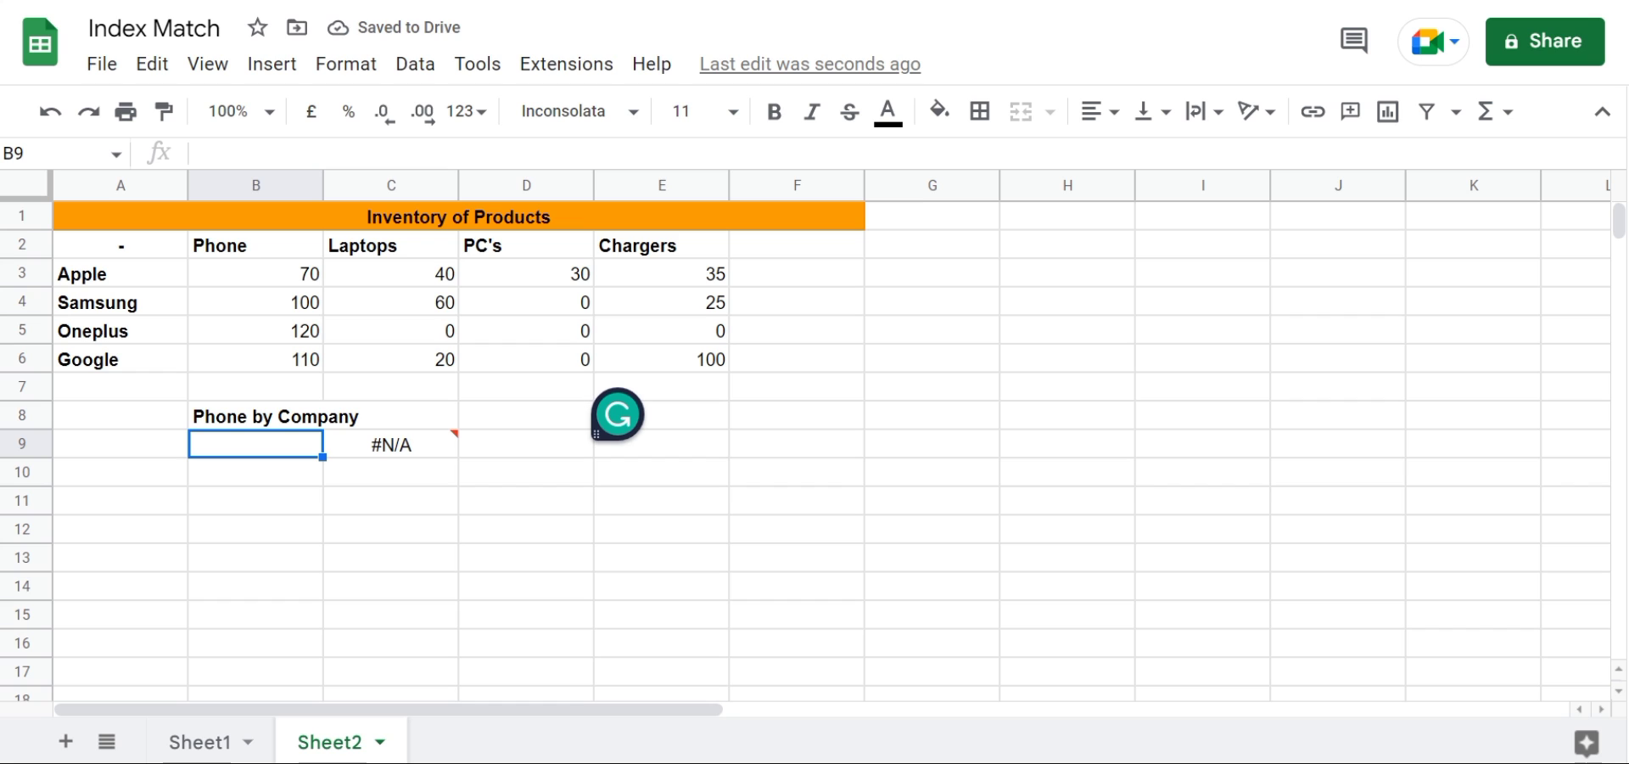
{"action": "right_click", "coordinate": [263, 443]}
{"action": "scroll", "coordinate": [424, 588], "scroll_direction": "down", "scroll_amount": 2}
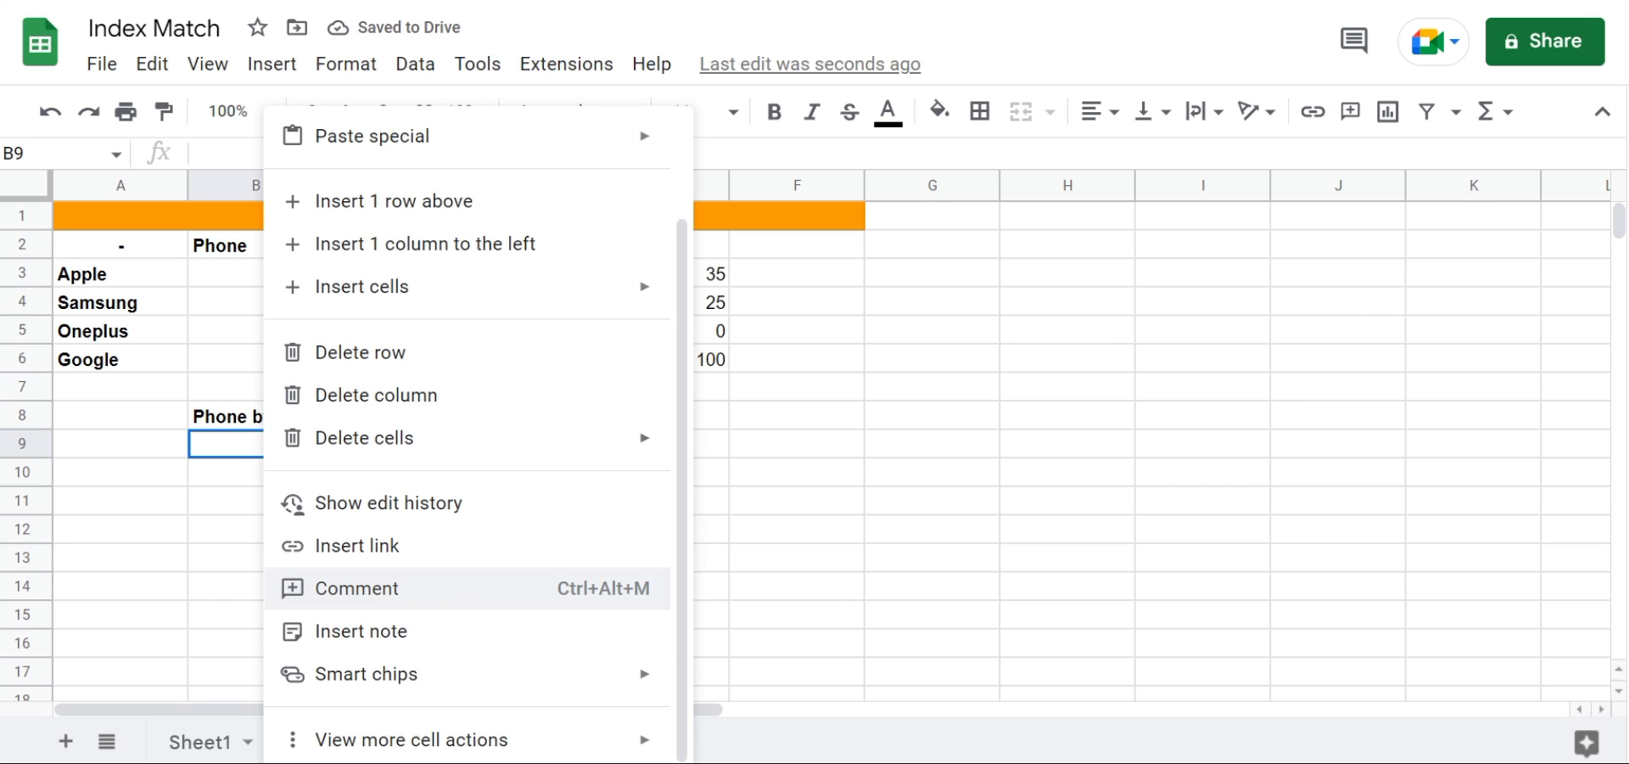
{"action": "mouse_move", "coordinate": [407, 739]}
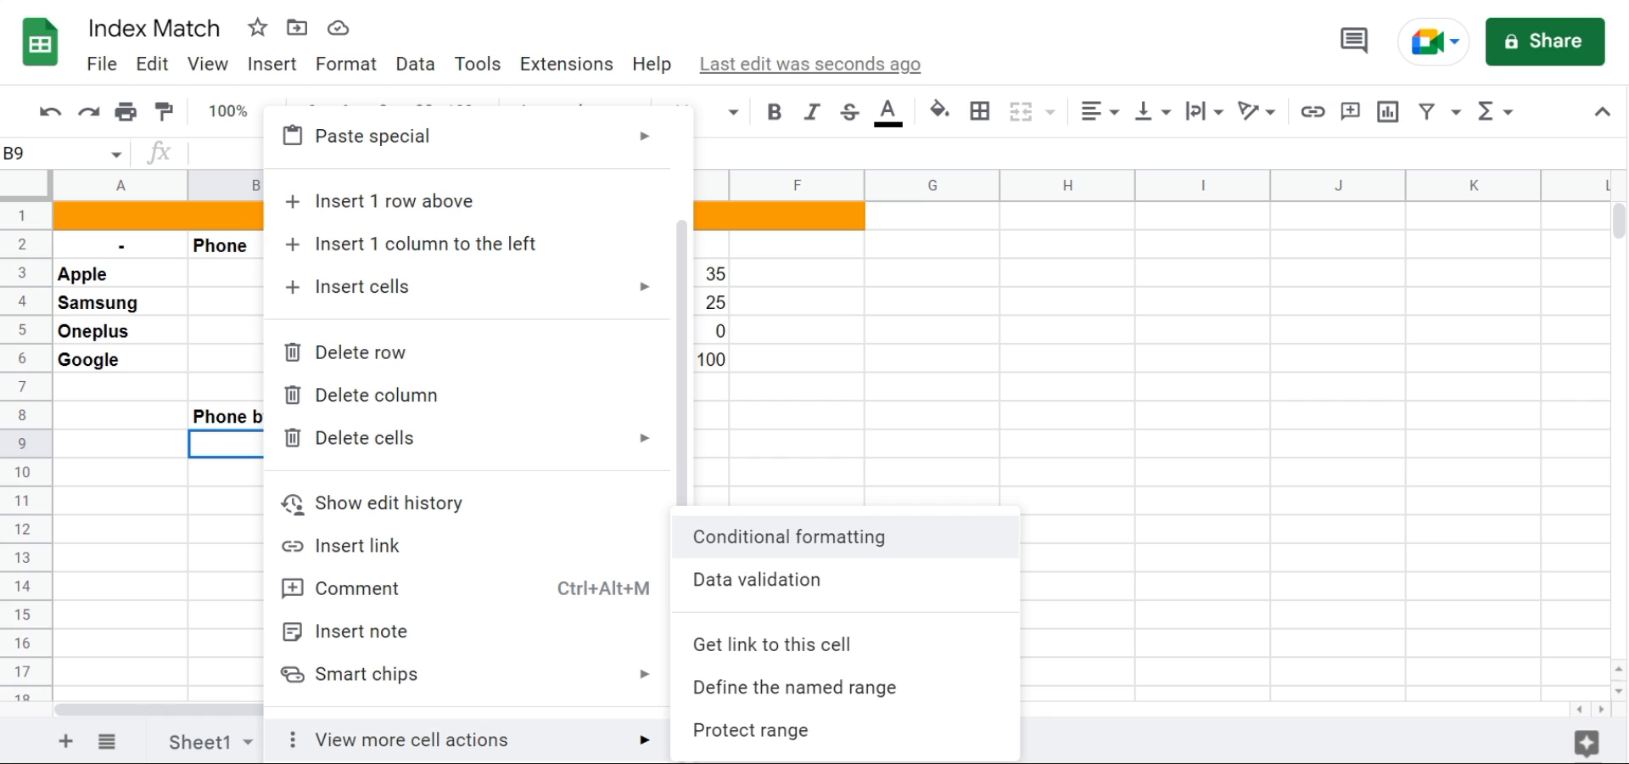
{"action": "left_click", "coordinate": [757, 580]}
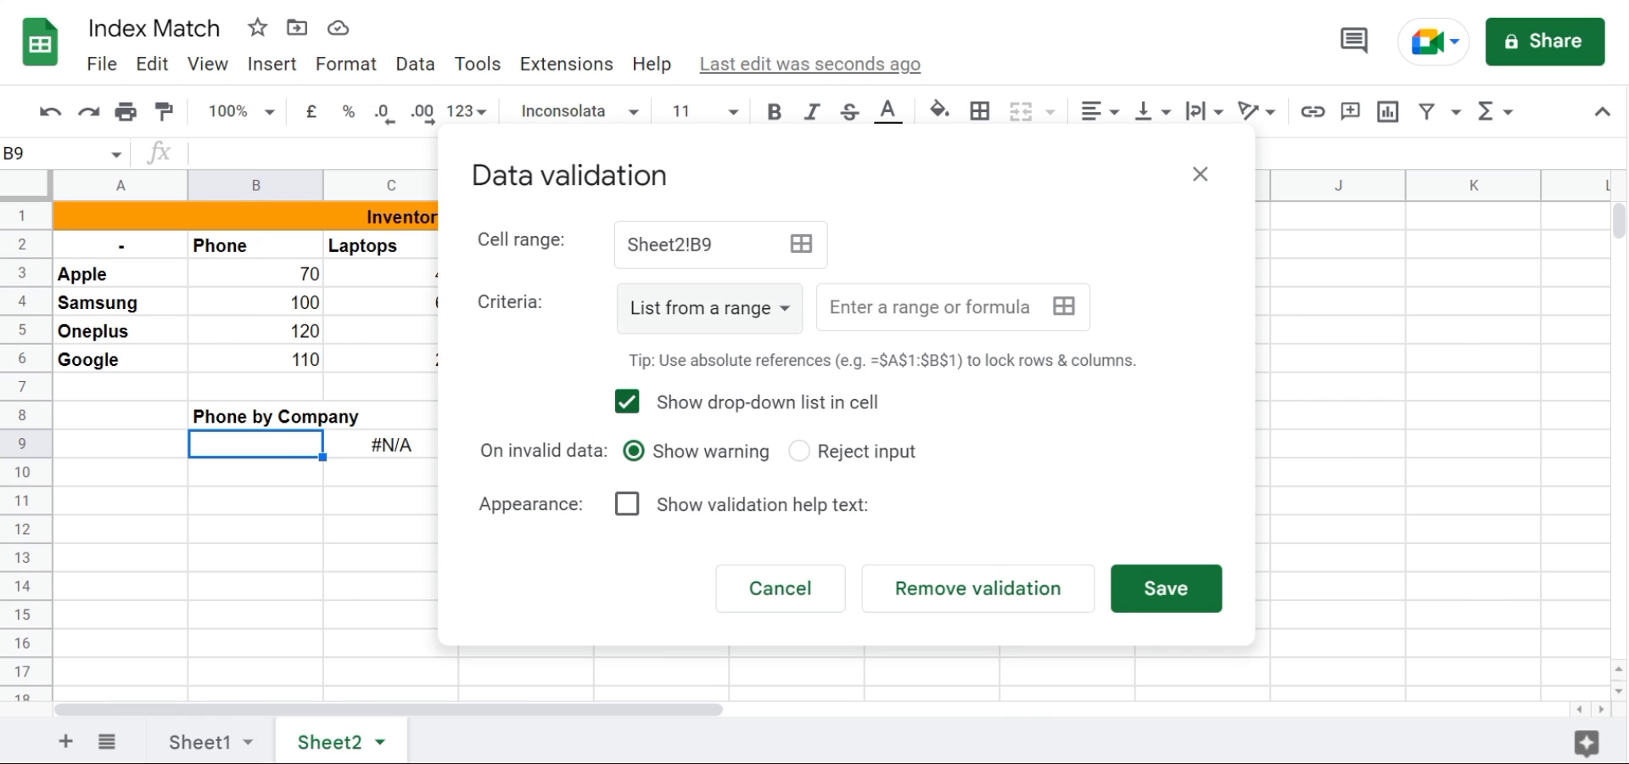
{"action": "left_click", "coordinate": [1064, 306]}
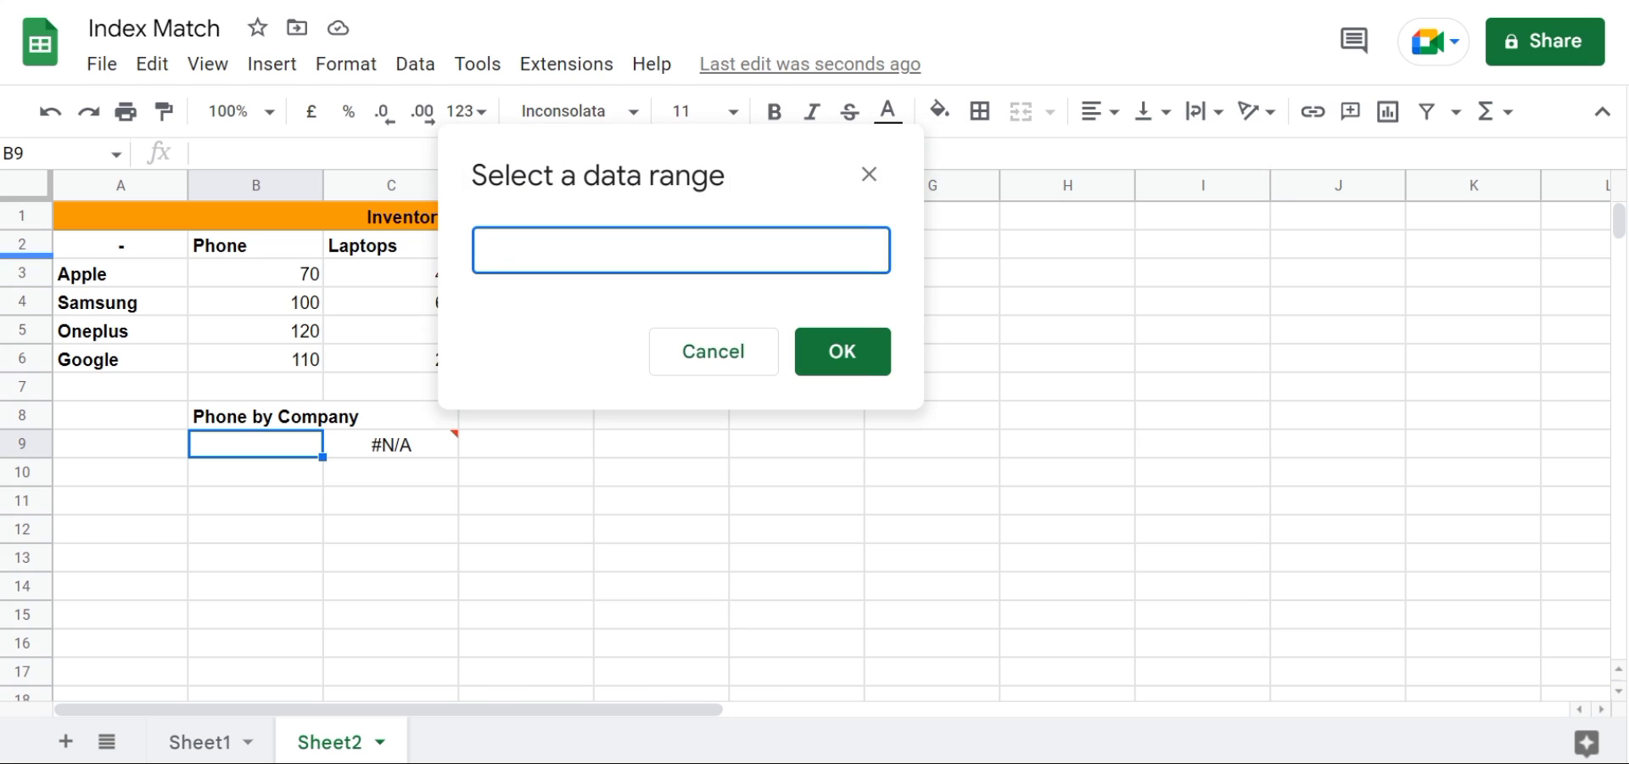
{"action": "left_click_drag", "start_coordinate": [121, 275], "coordinate": [121, 359]}
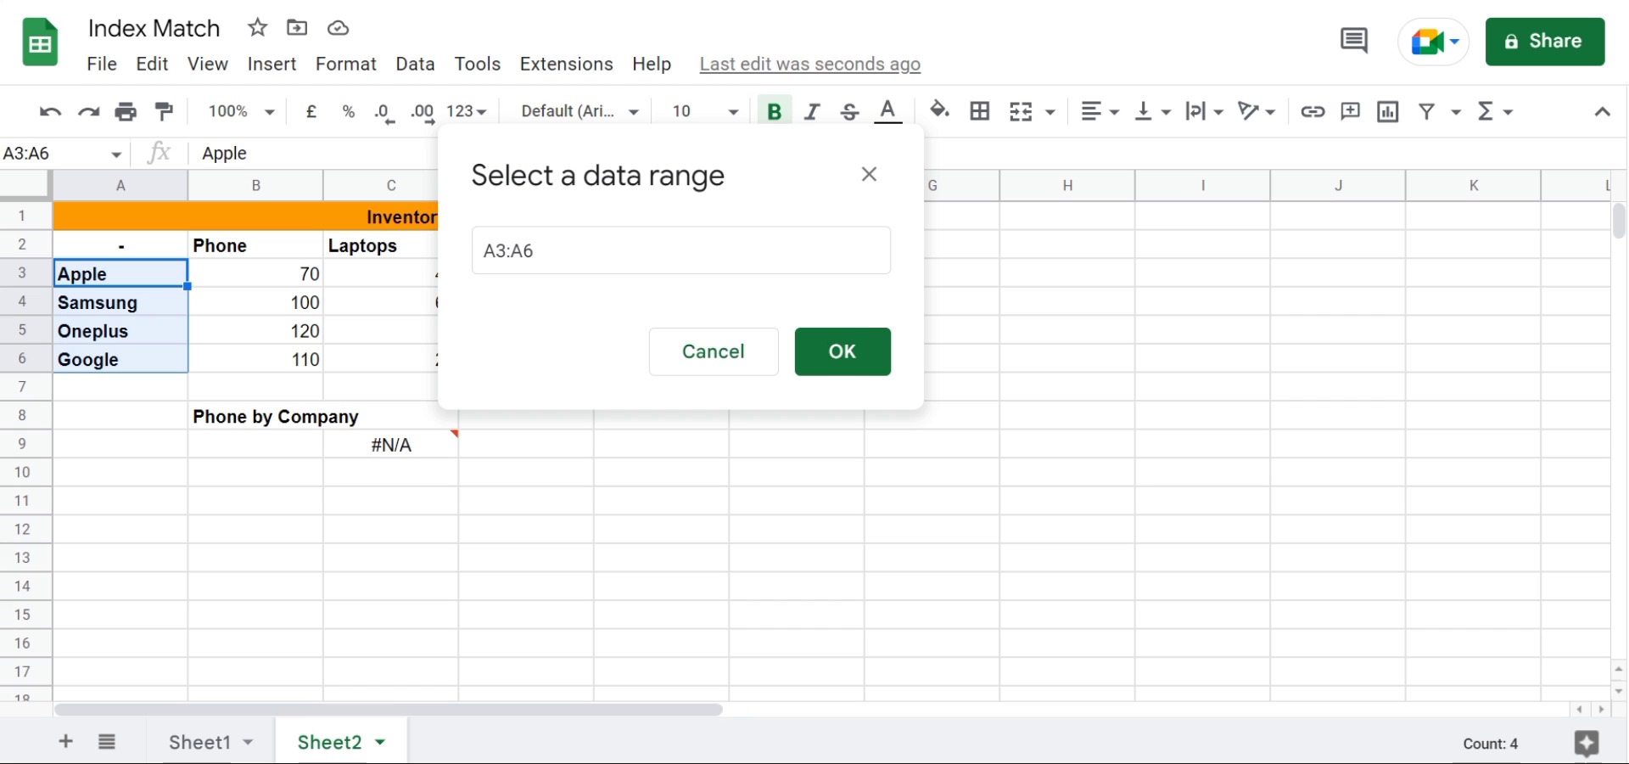
{"action": "left_click", "coordinate": [842, 351]}
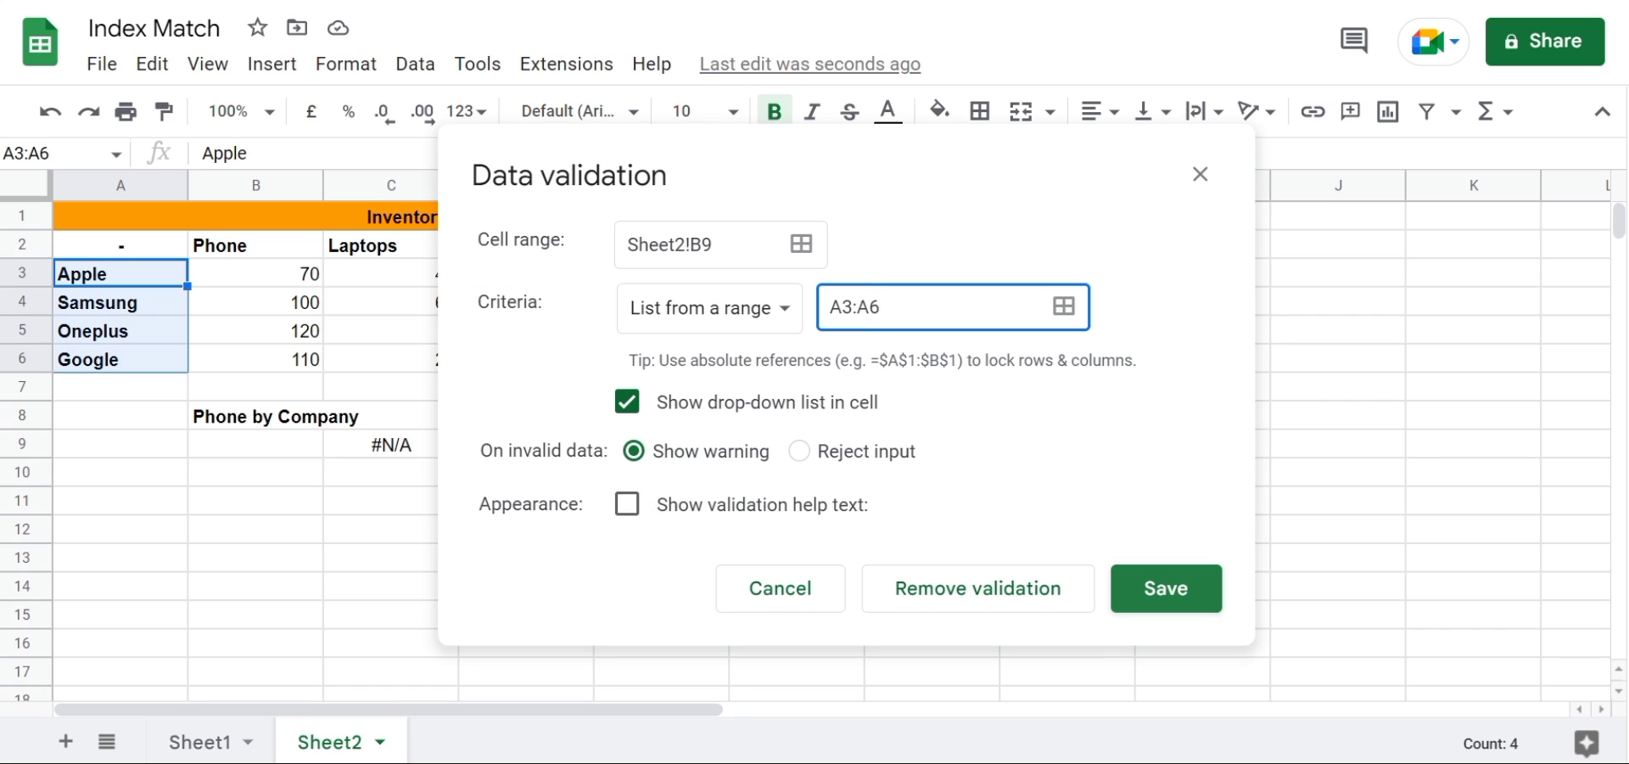
{"action": "left_click", "coordinate": [1166, 587]}
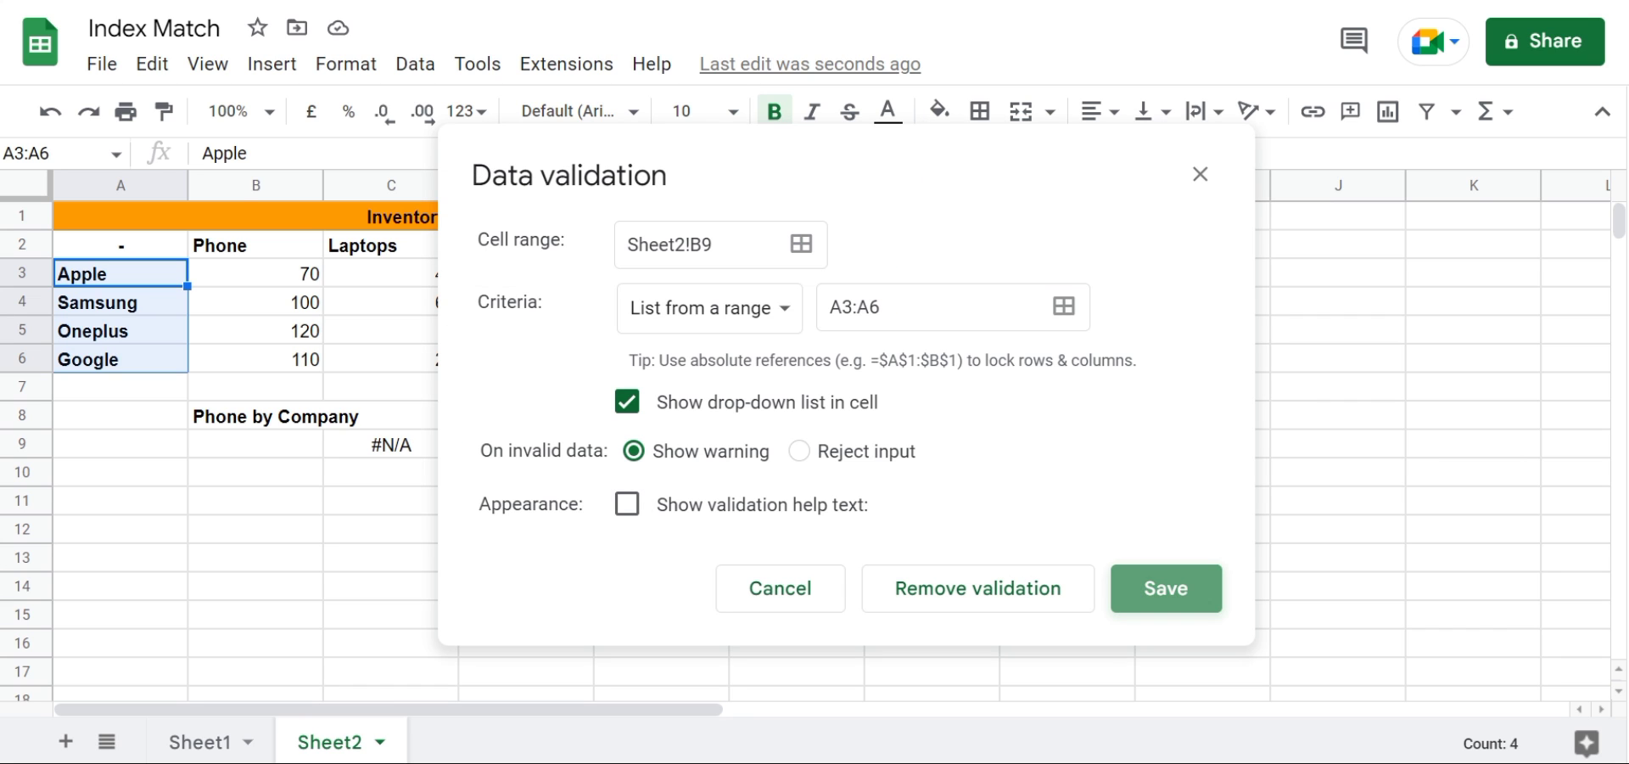
Step: Test the lookup by choosing Apple and then Samsung from the drop-down list in cell B9
{"action": "left_click", "coordinate": [309, 443]}
{"action": "left_click", "coordinate": [218, 473]}
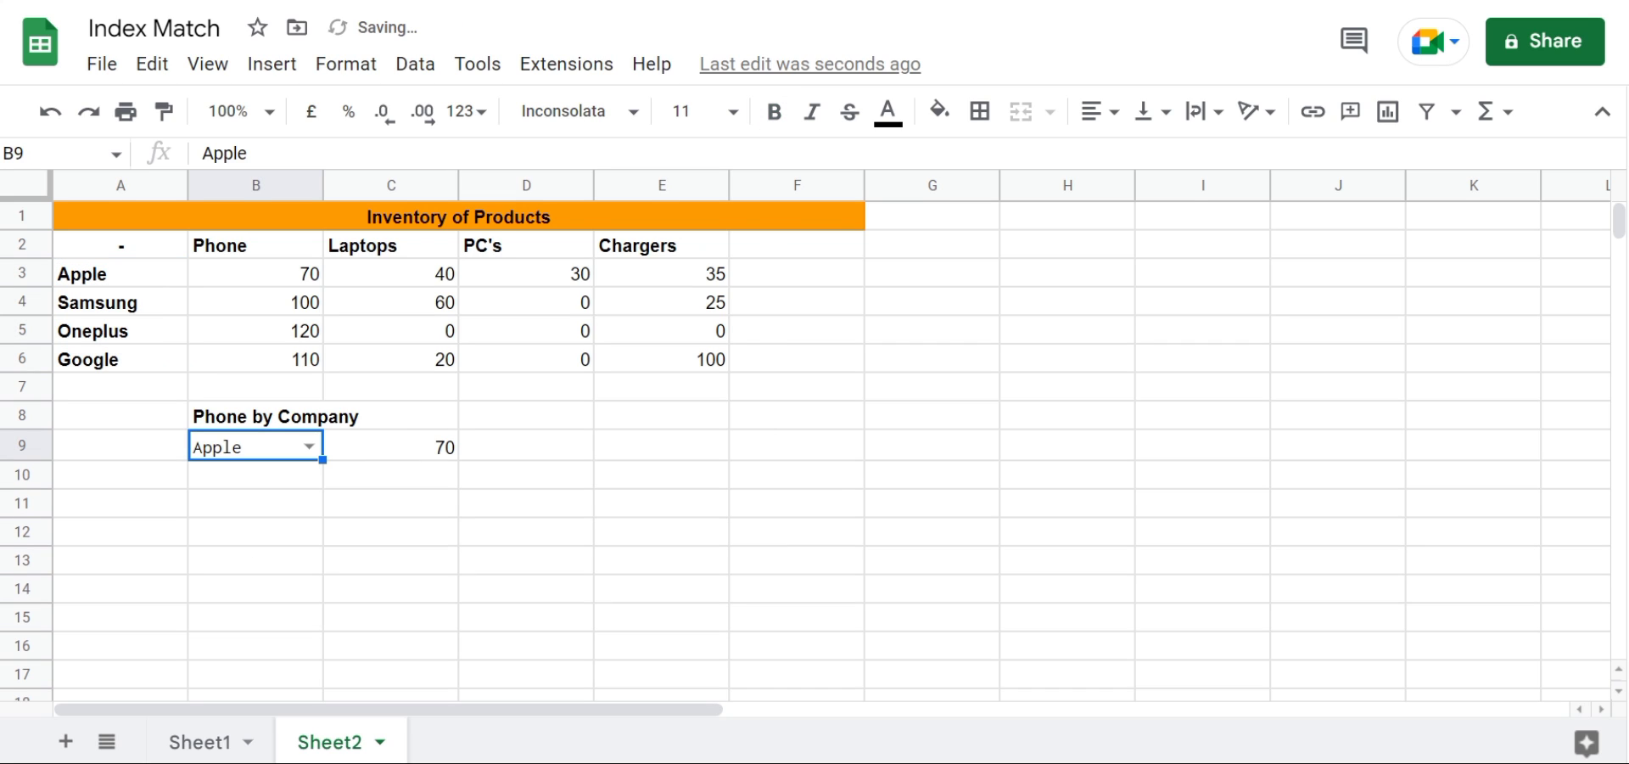
{"action": "left_click", "coordinate": [309, 446]}
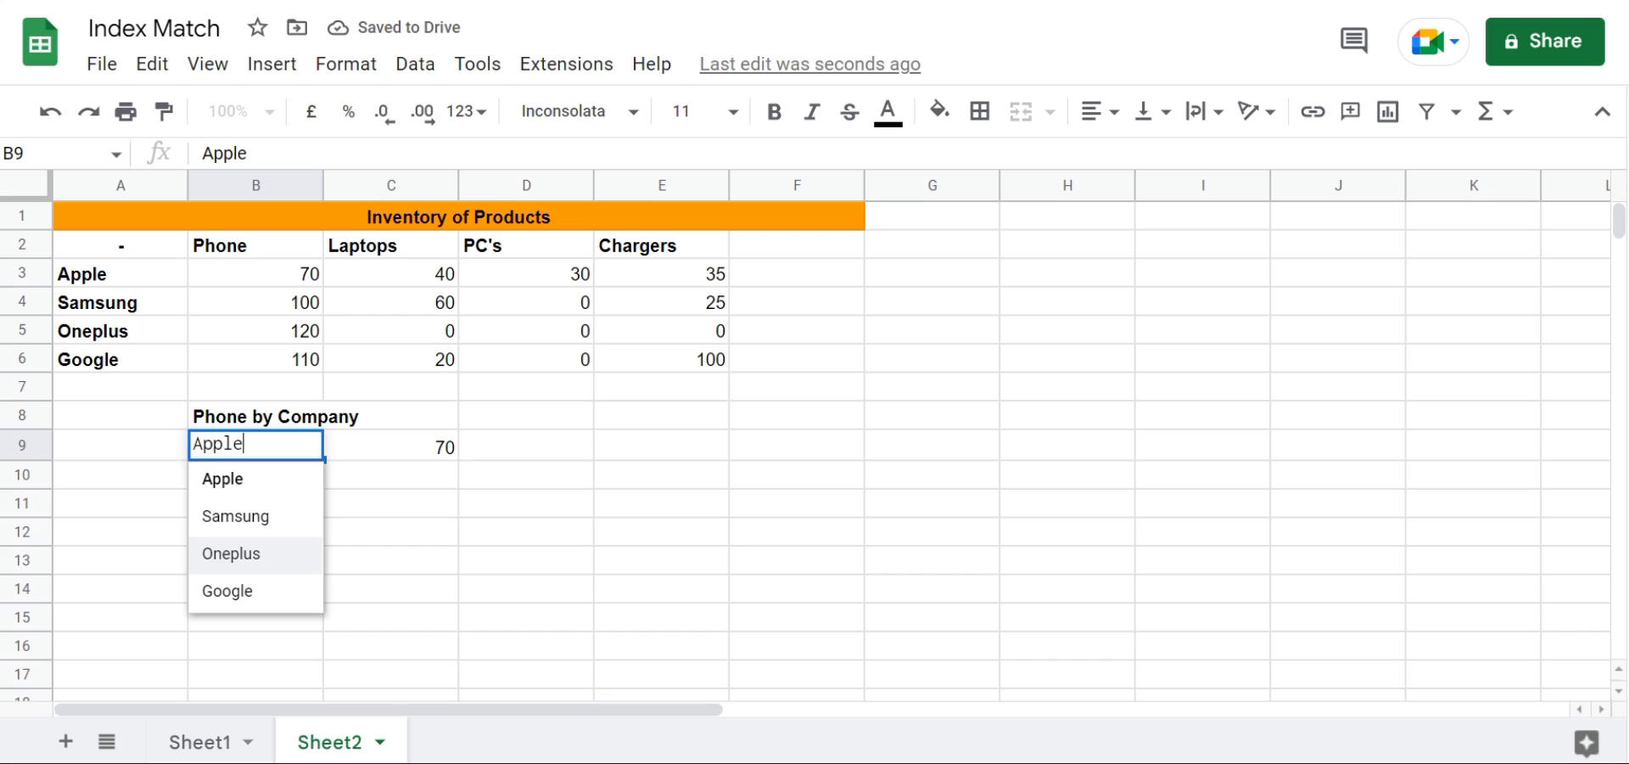
{"action": "key", "text": "Up"}
{"action": "key", "text": "Up"}
{"action": "key", "text": "Down"}
{"action": "key", "text": "Up"}
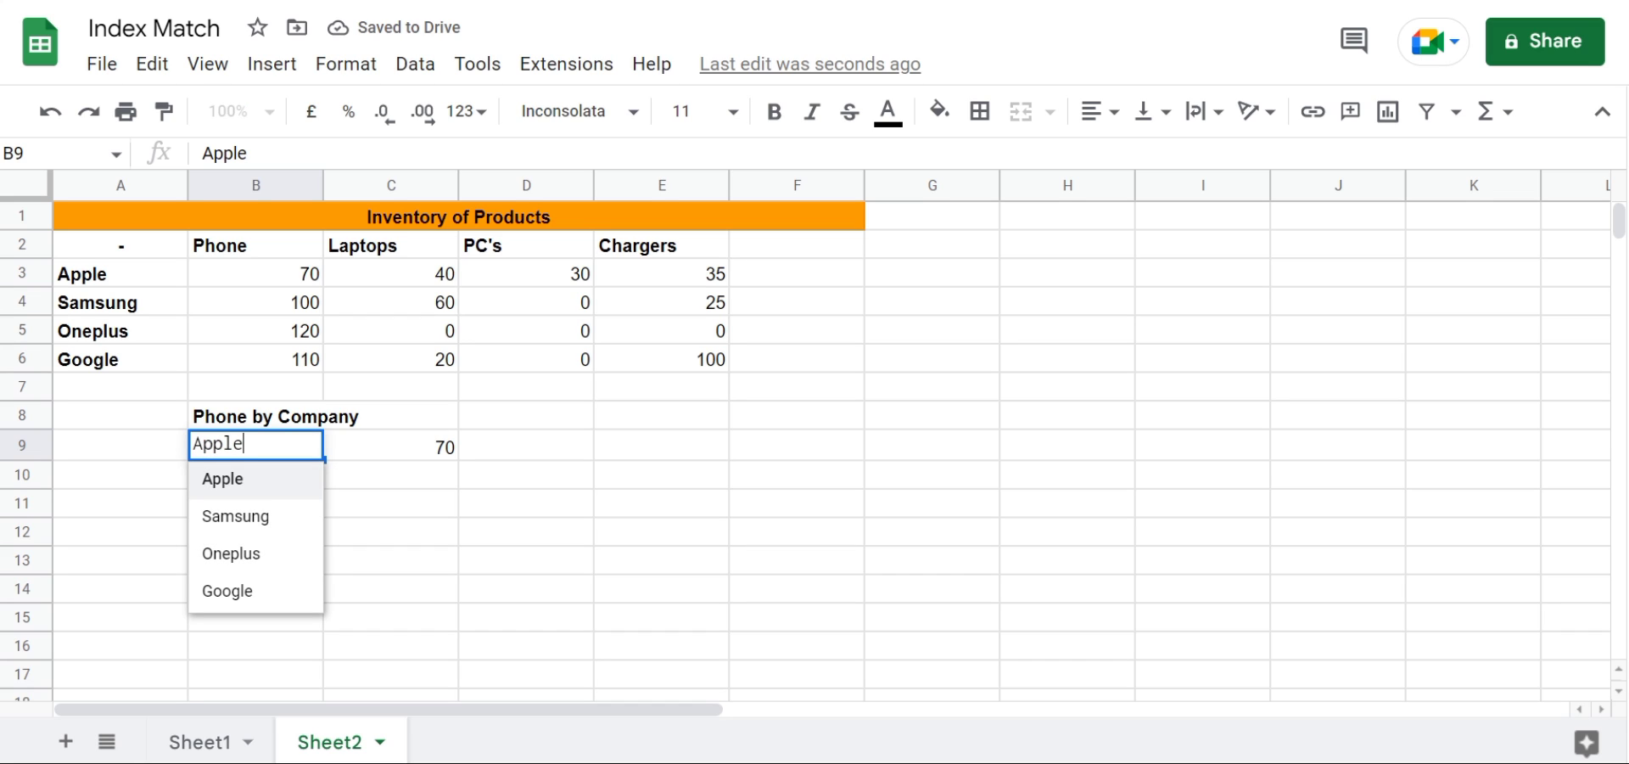
{"action": "key", "text": "Down"}
{"action": "key", "text": "Up"}
{"action": "key", "text": "Down"}
{"action": "key", "text": "Return"}
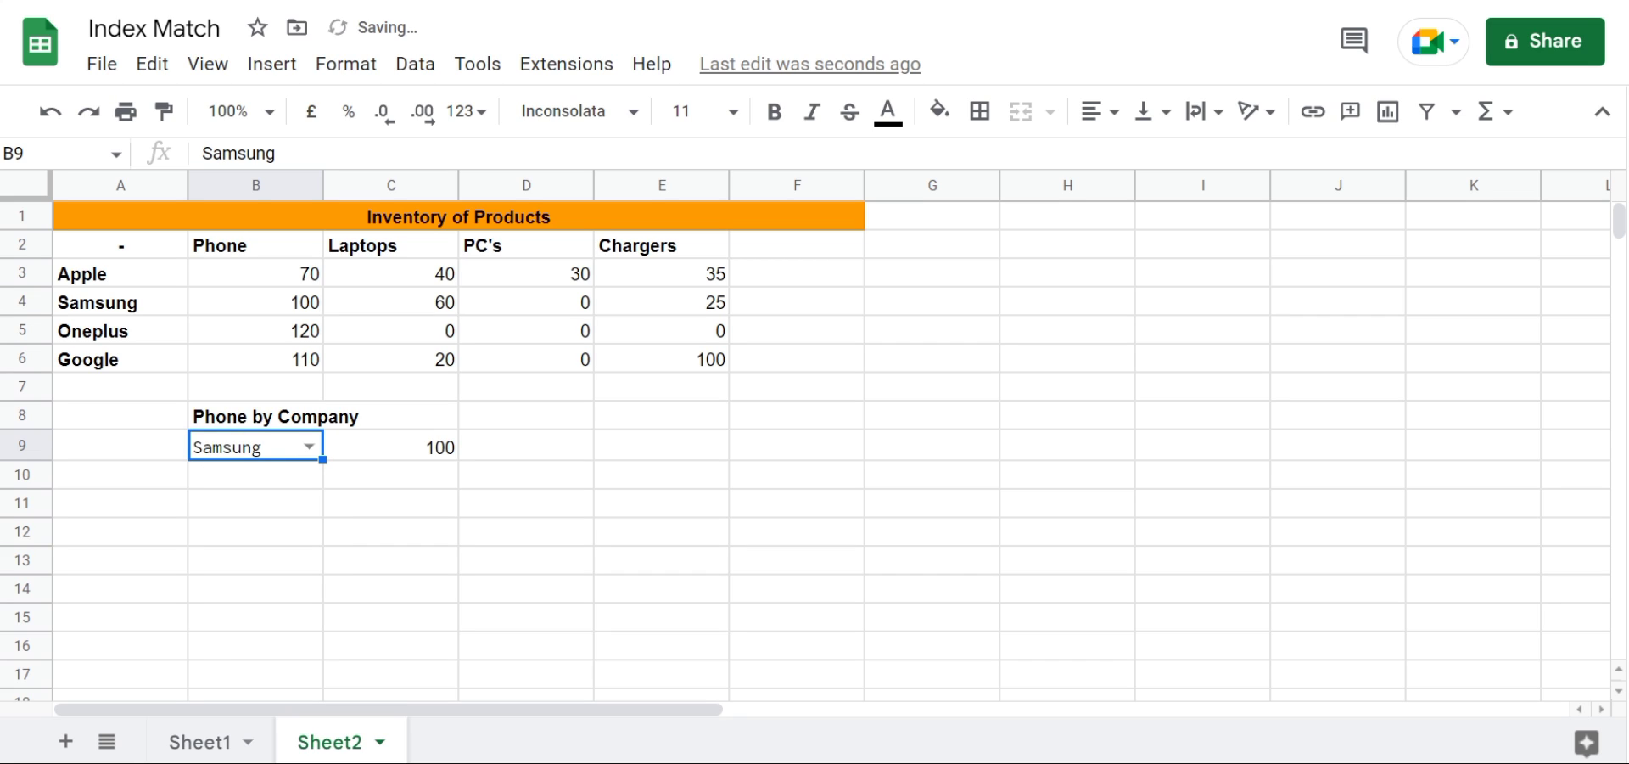
Step: Switch the company in cell B9 to Oneplus and then to Google using its drop-down list
{"action": "left_click", "coordinate": [309, 447]}
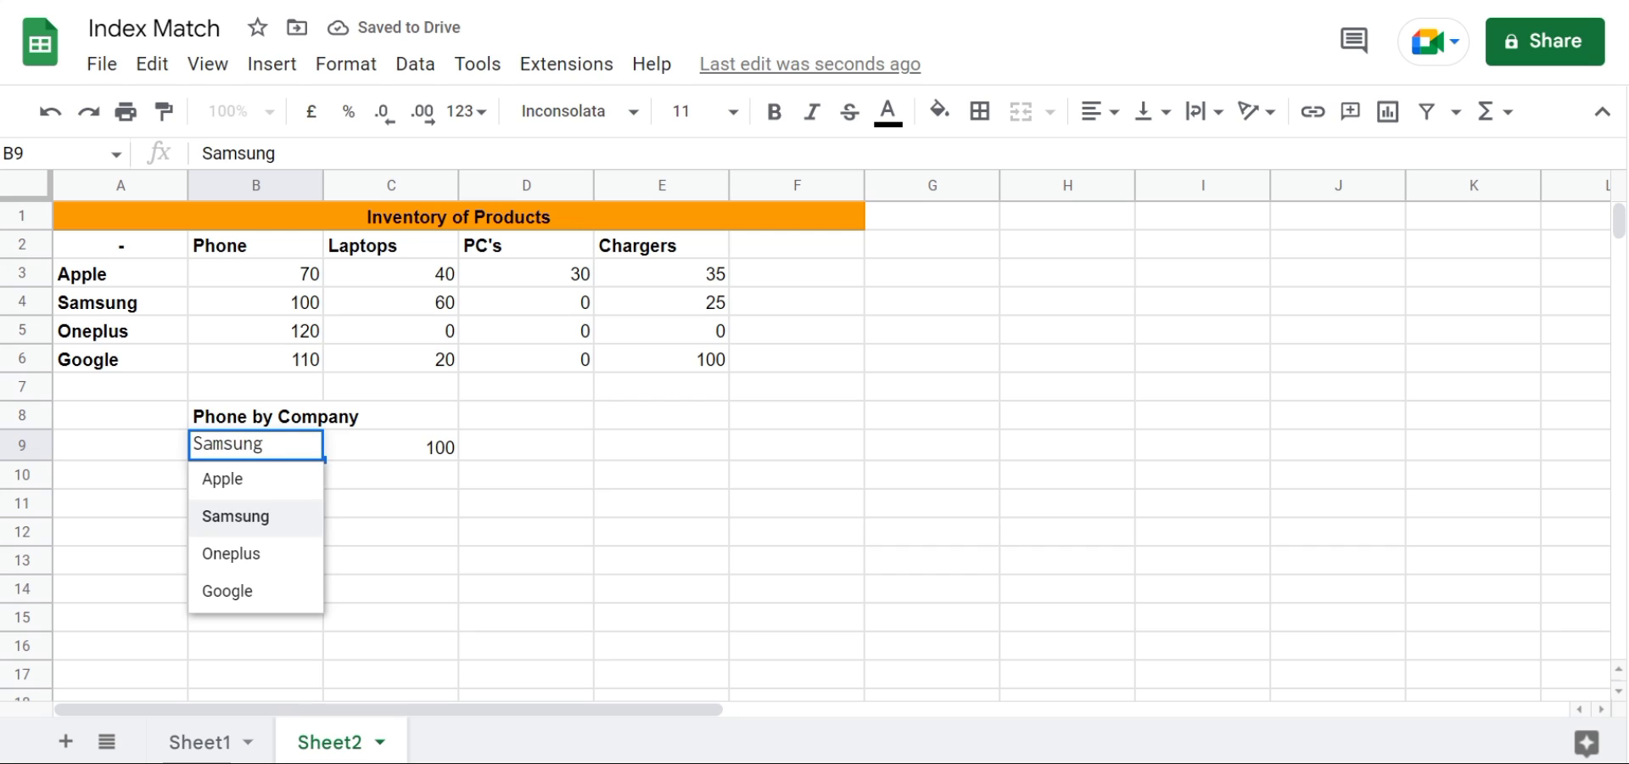
{"action": "left_click", "coordinate": [238, 554]}
{"action": "key", "text": "Return"}
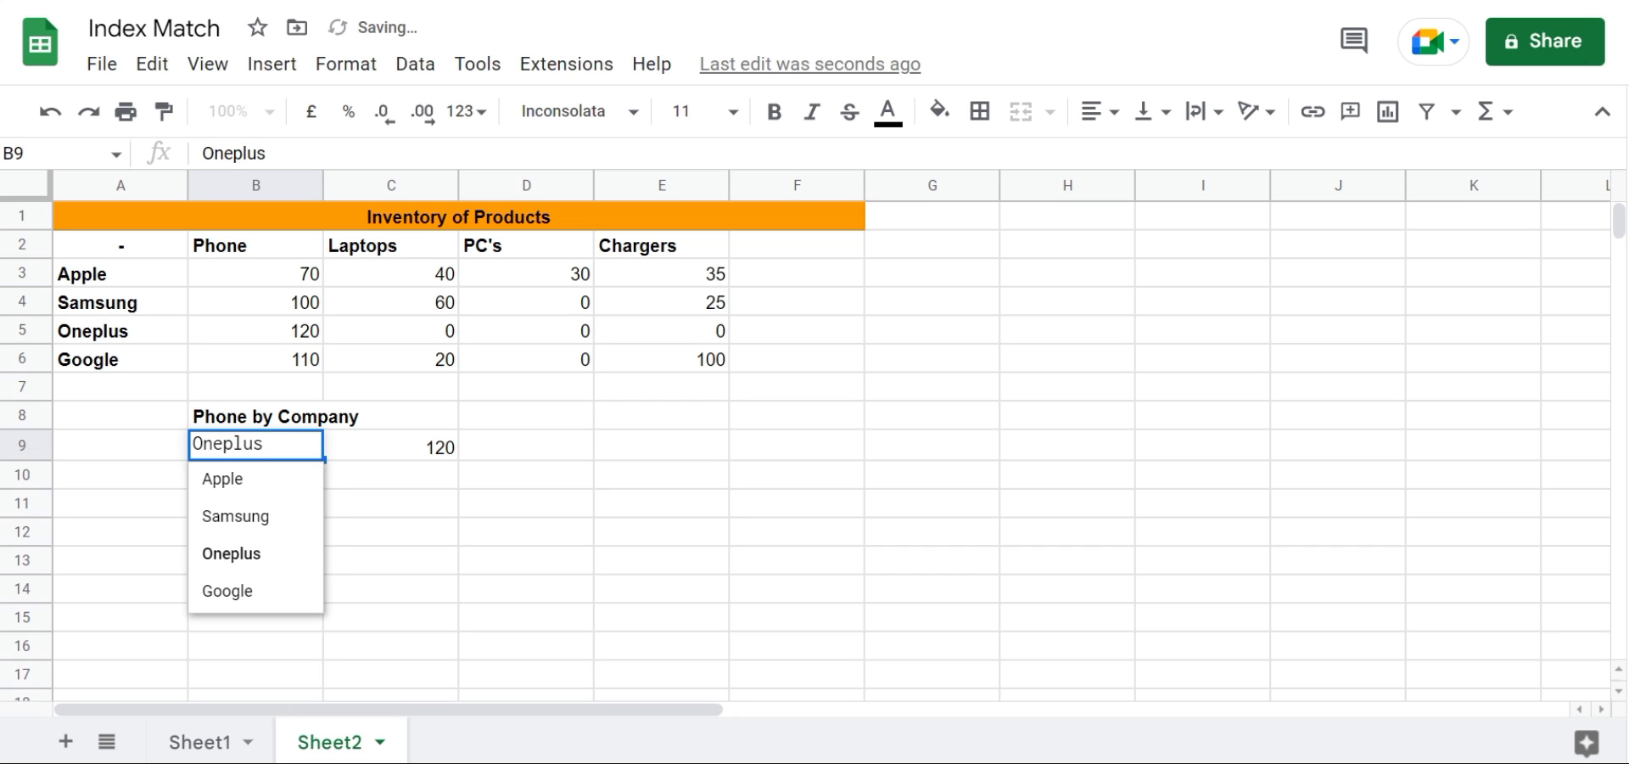
{"action": "key", "text": "Down"}
{"action": "key", "text": "Return"}
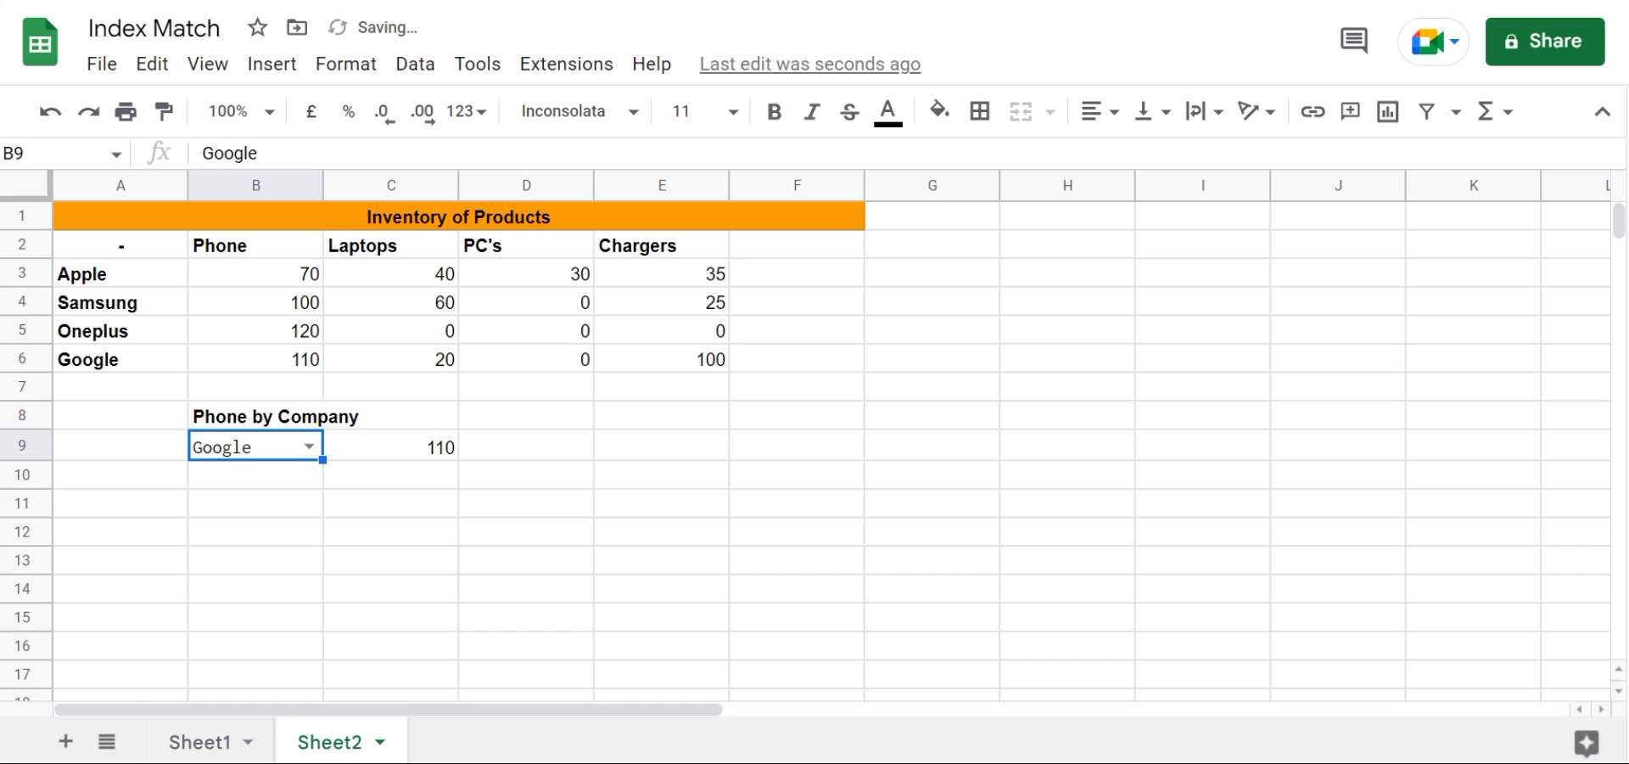
{"action": "left_click", "coordinate": [391, 475]}
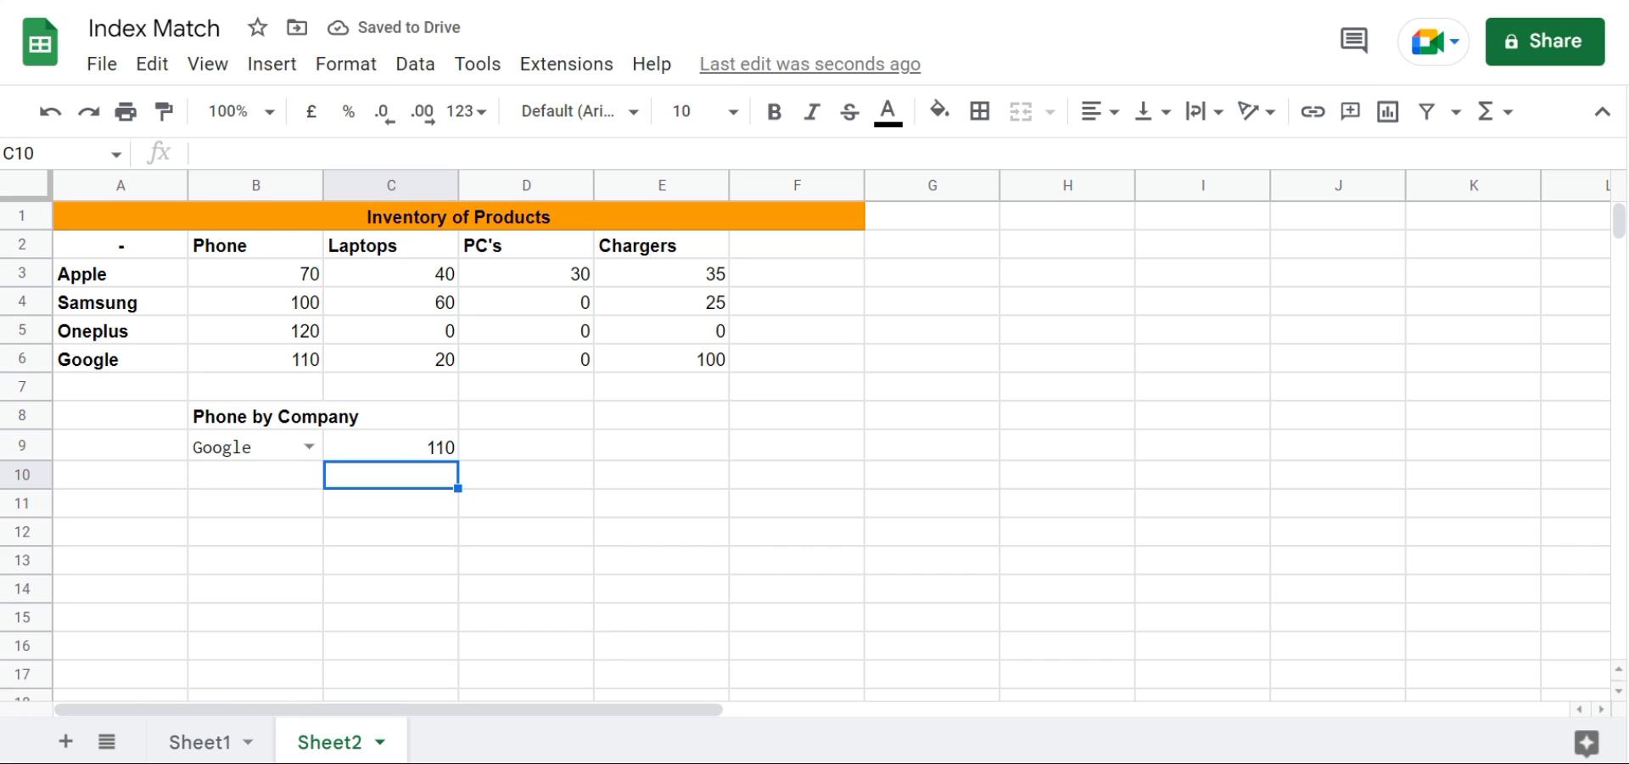